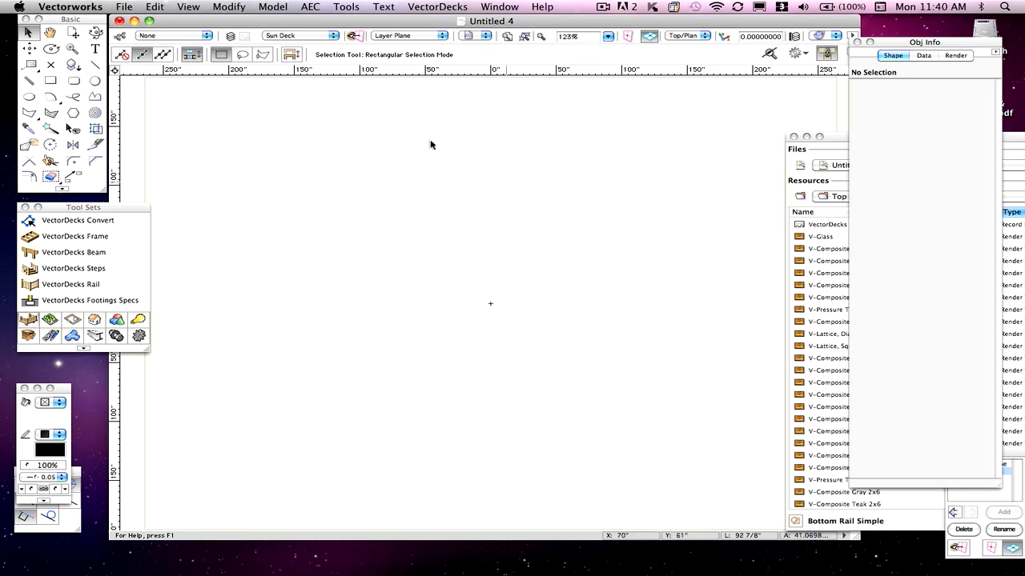
Step: Draw a rectangle about 160" wide and 117" high around the middle of the drawing
left_click(50, 80)
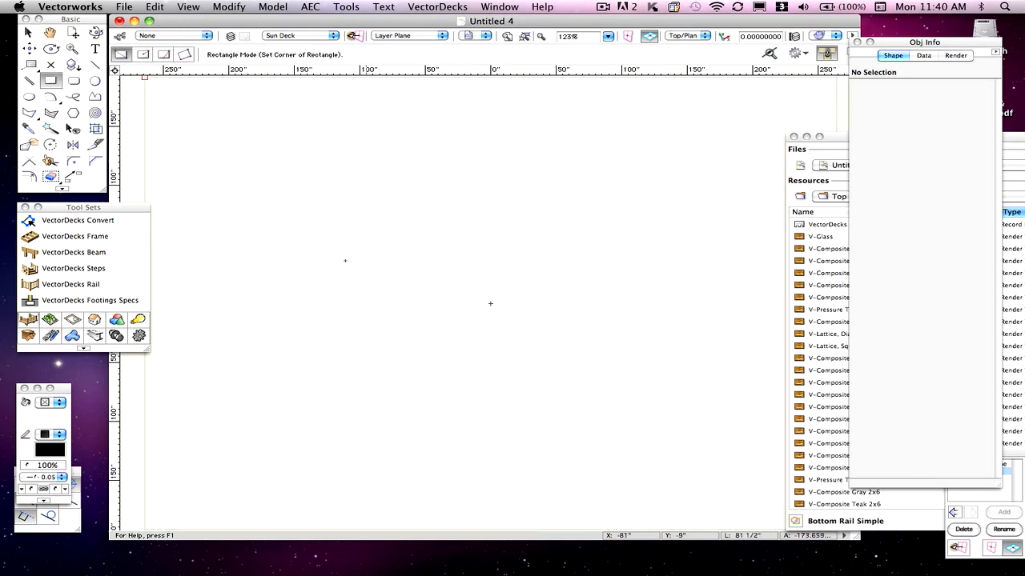
left_click(382, 234)
left_click(592, 372)
Step: Convert the rectangle into a VectorDecks sun deck frame using VectorDecks Convert
left_click(77, 220)
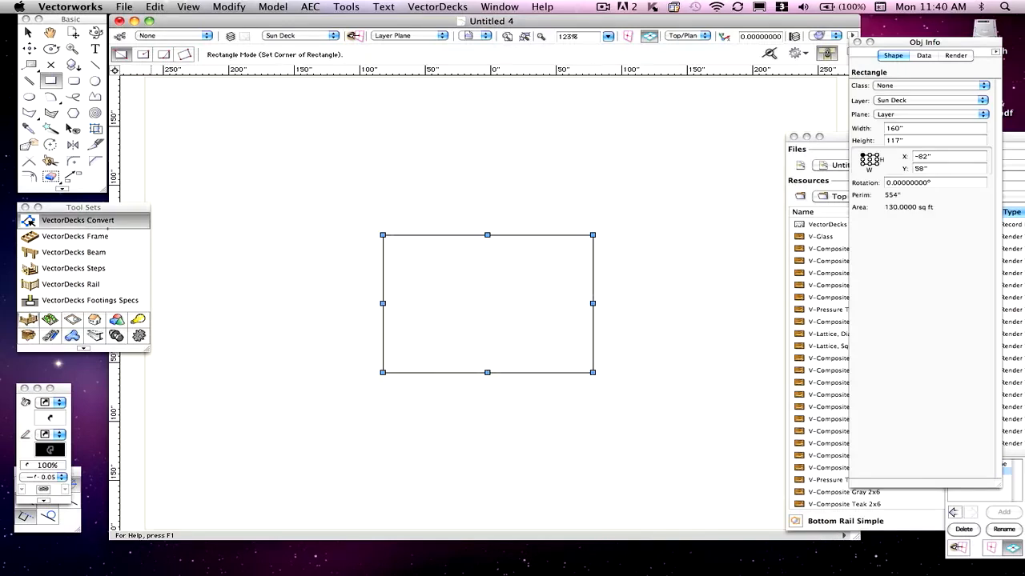
left_click(533, 331)
left_click(542, 228)
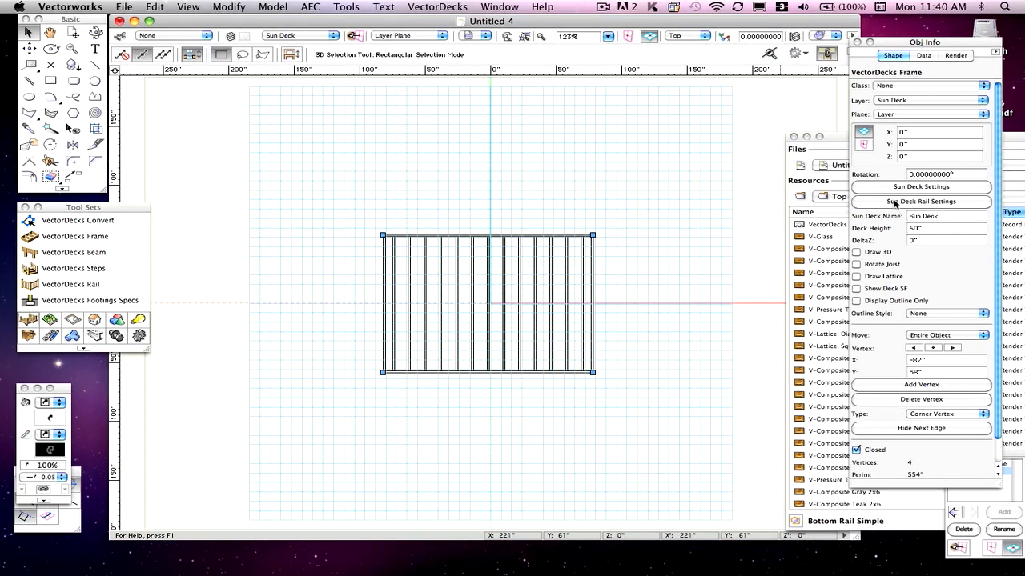
Step: Enable Use Rail Objects in the deck frame's Sun Deck Rail Settings and examine the post sleeve, cap and skirt objects
left_click(894, 203)
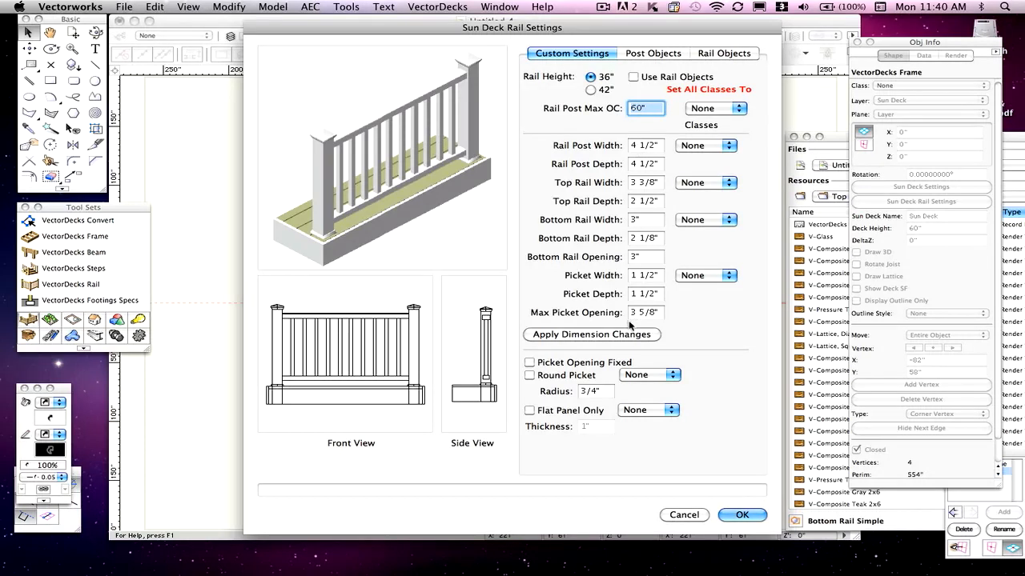
left_click(633, 77)
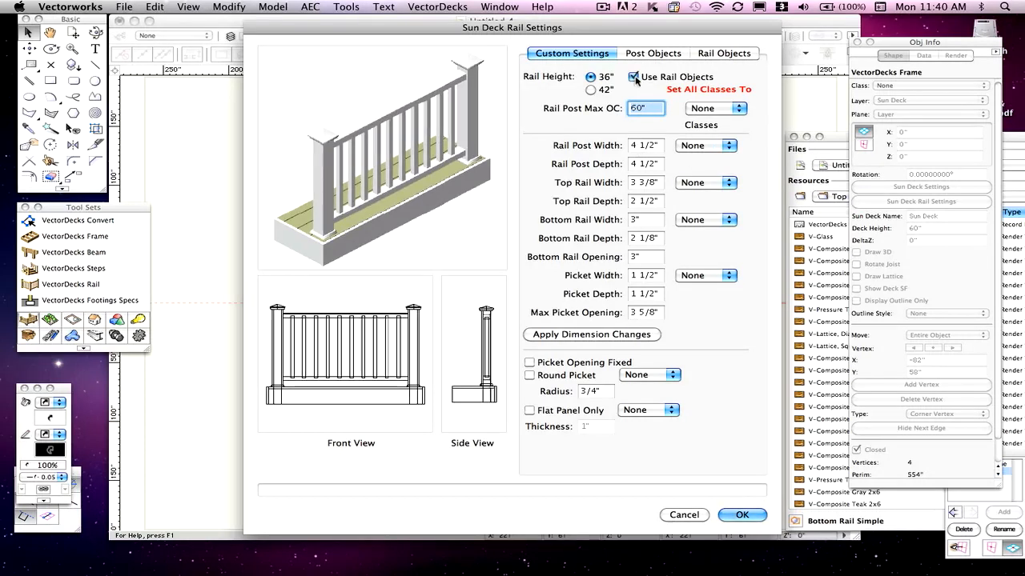
left_click(654, 54)
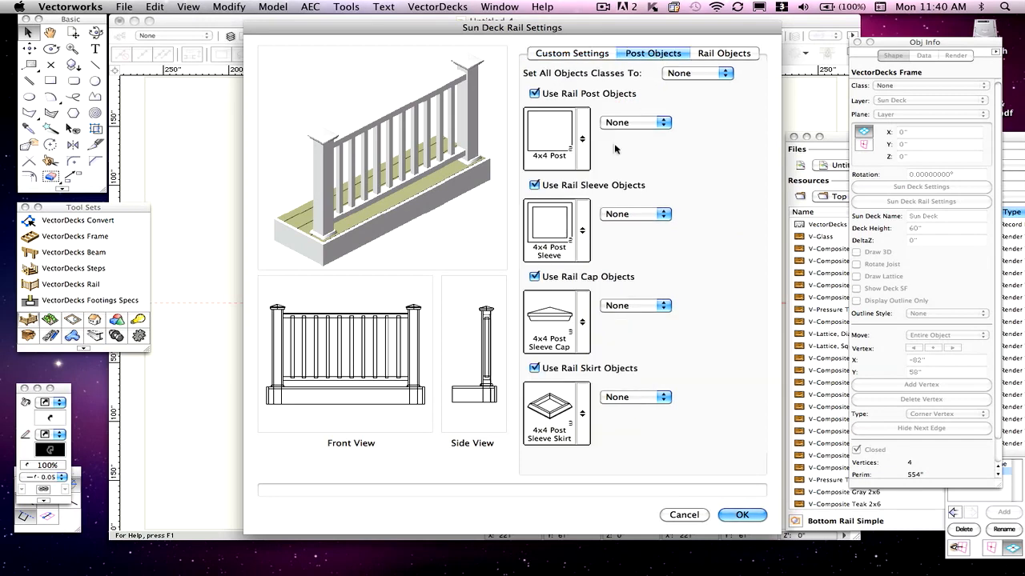
left_click(553, 243)
left_click(554, 245)
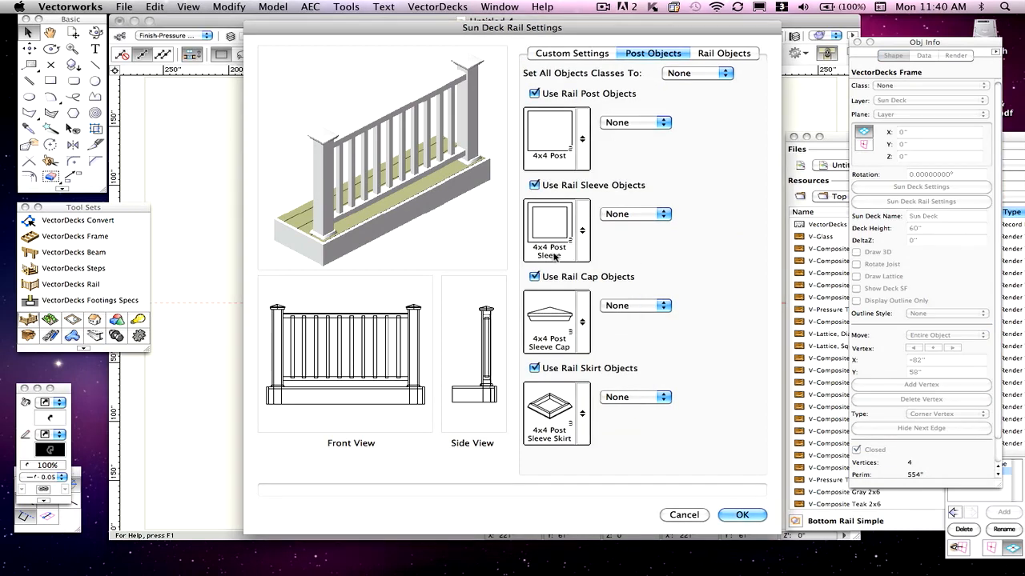
left_click(556, 311)
left_click(557, 312)
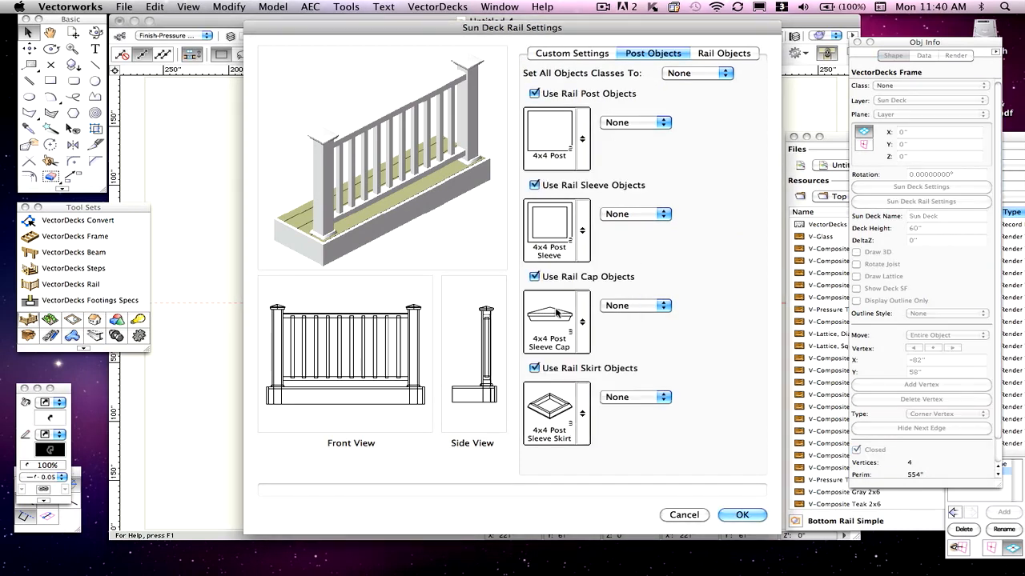
left_click(560, 400)
left_click(560, 399)
Step: Examine the available top rail, bottom rail and baluster objects, cancel the rail settings and deselect the deck frame
left_click(730, 55)
left_click(583, 141)
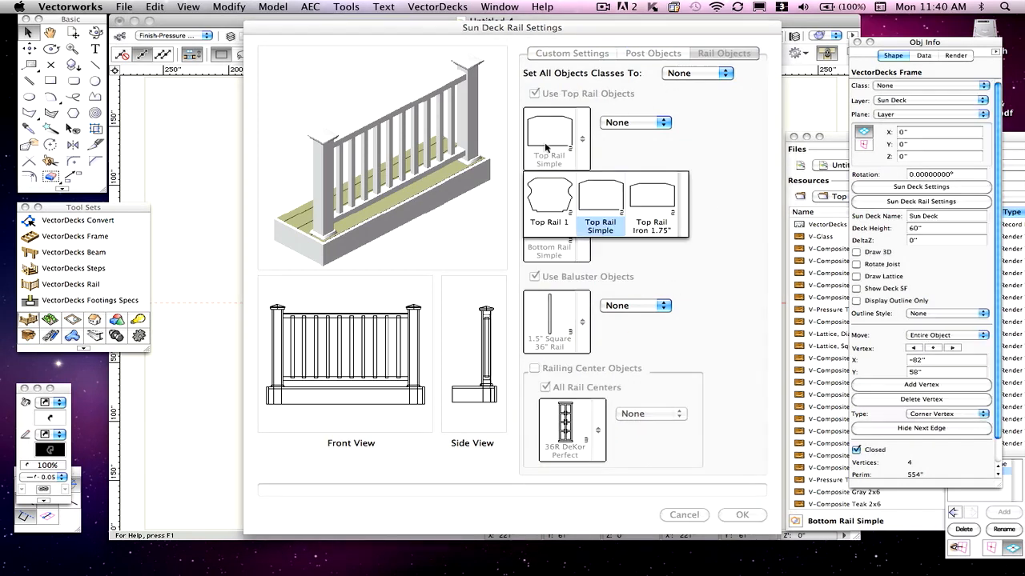
left_click(582, 141)
left_click(561, 228)
left_click(560, 228)
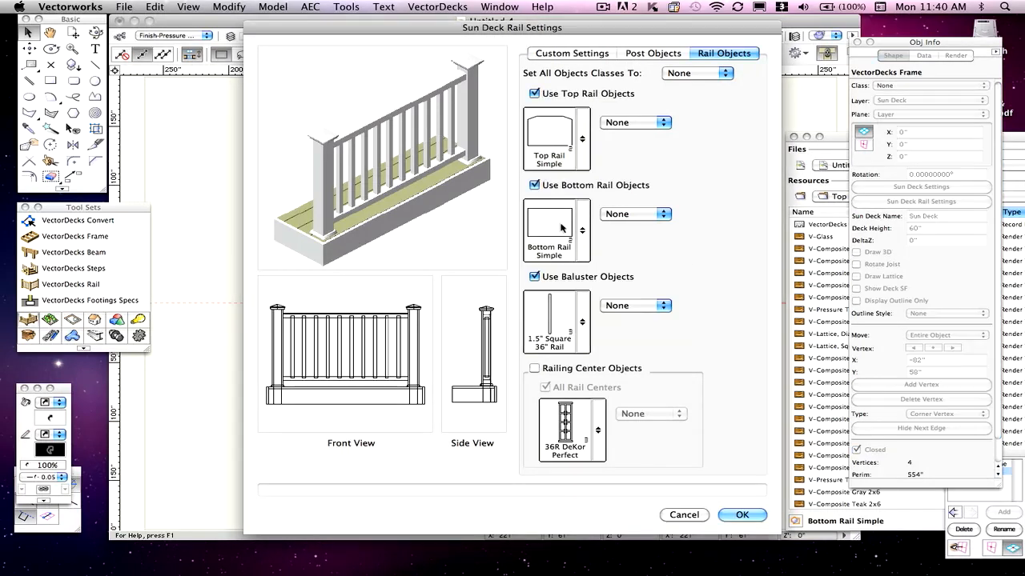
left_click(558, 146)
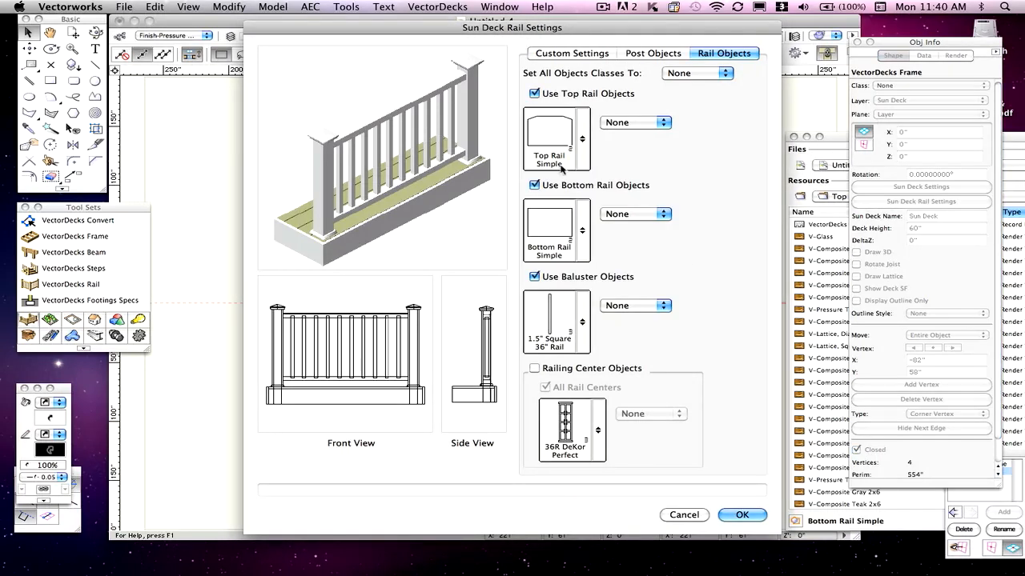
left_click(555, 223)
left_click(556, 224)
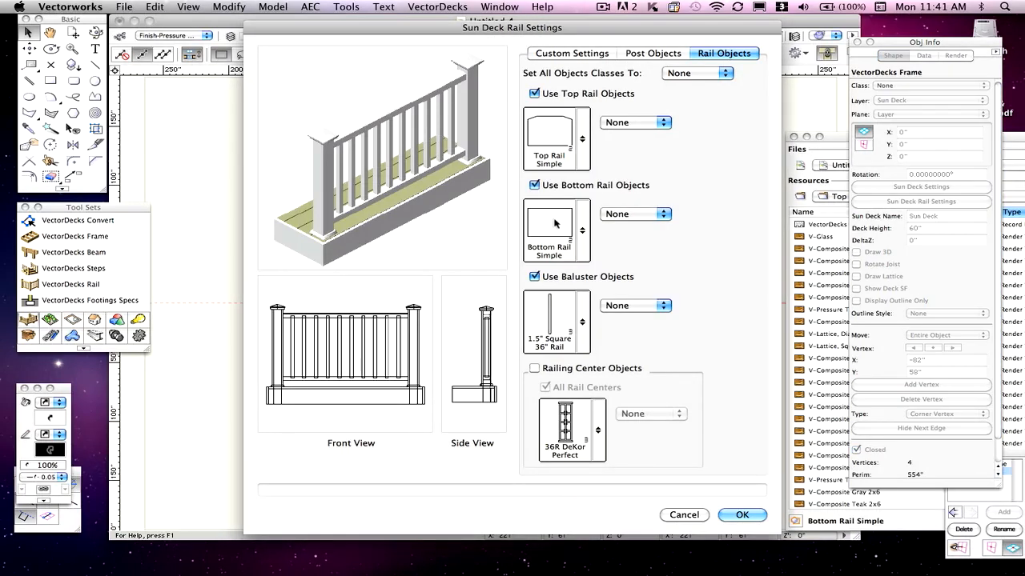
left_click(562, 142)
left_click(562, 144)
left_click(558, 232)
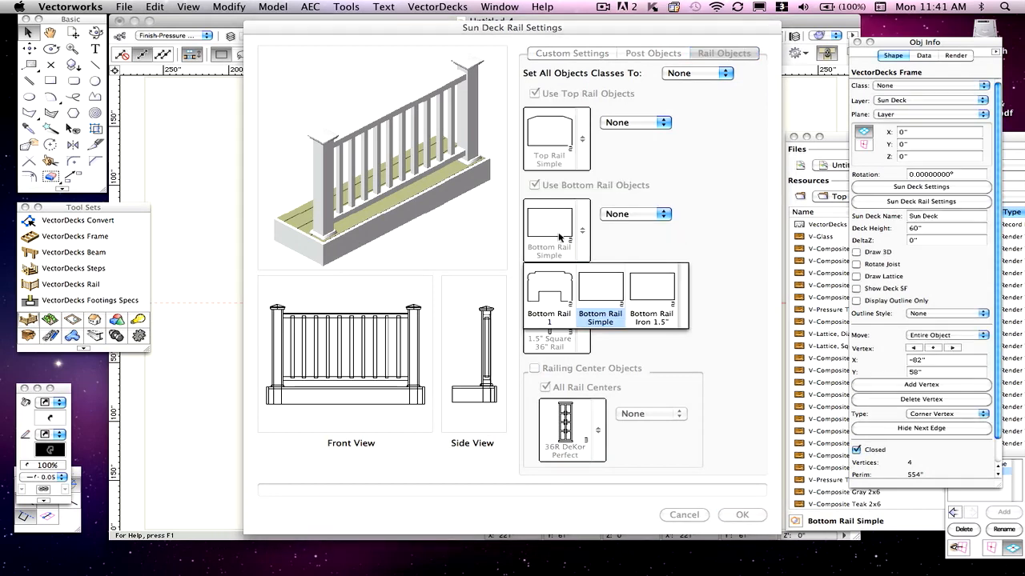
left_click(560, 240)
left_click(554, 308)
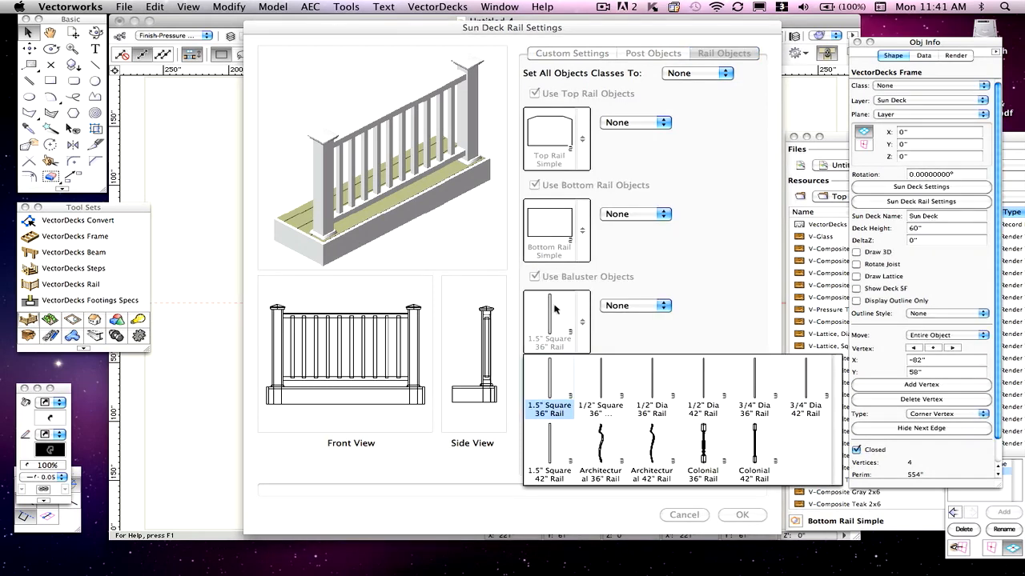
left_click(554, 308)
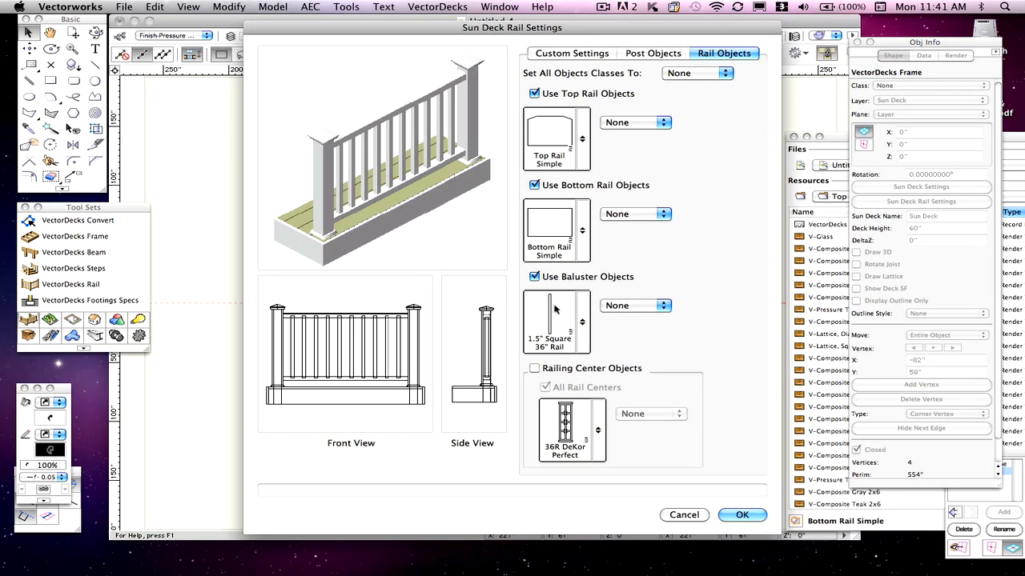
left_click(682, 515)
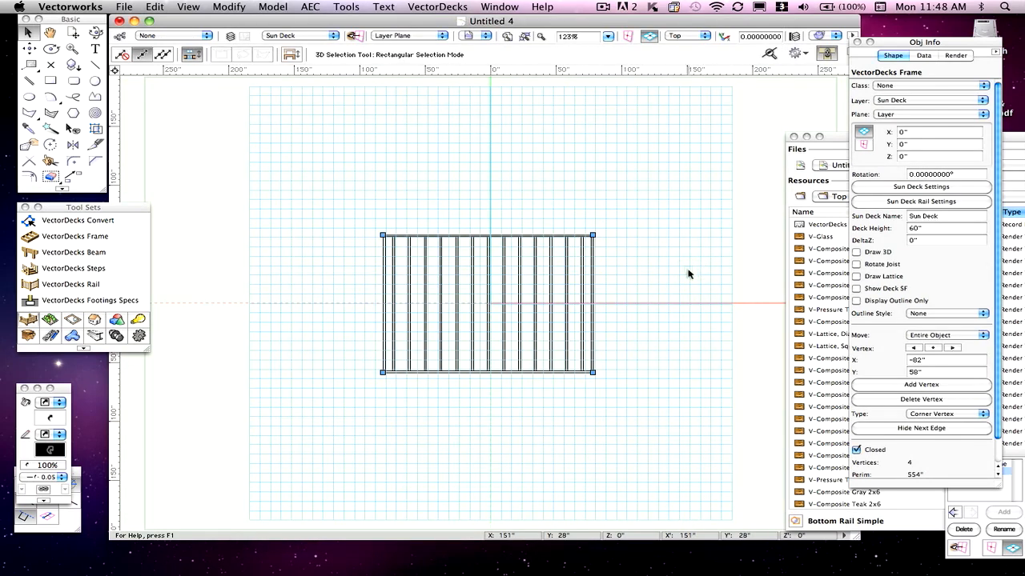
left_click(689, 273)
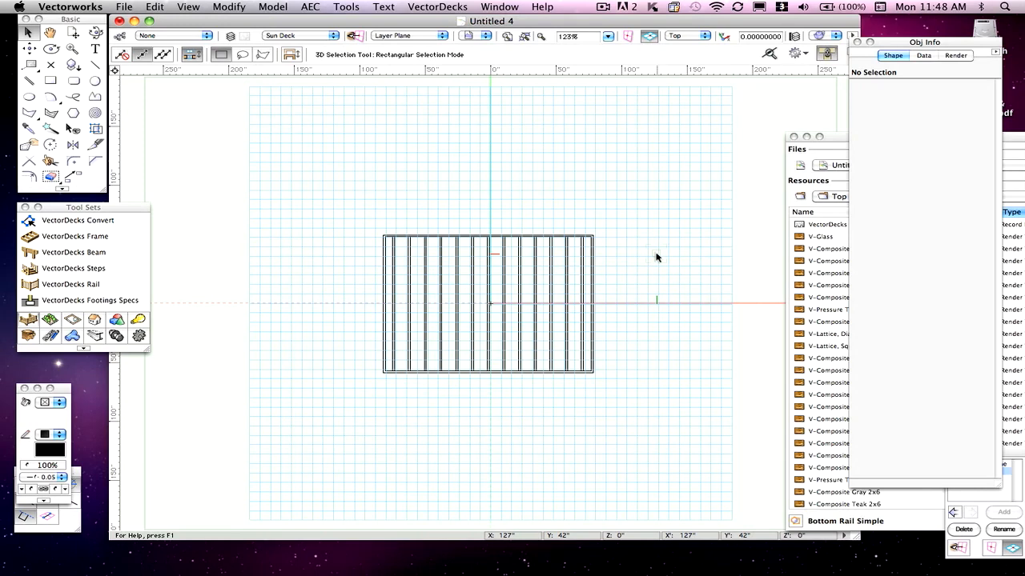
Step: Bring the Resource Browser into view and look into the Rail Center Objects folder inside ~VectorDecks Data Folder
left_click_drag(839, 132, 746, 118)
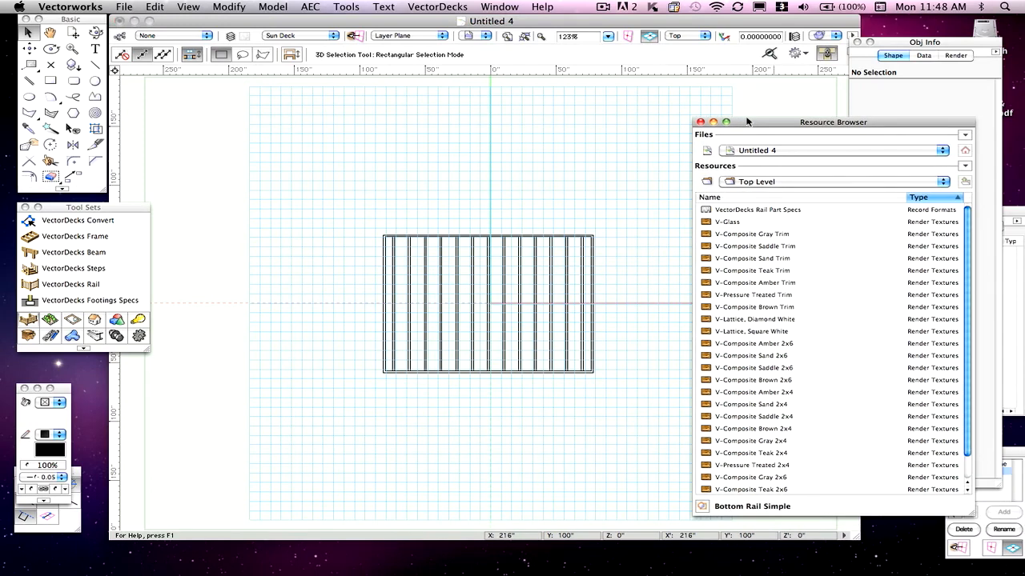
left_click(779, 183)
left_click(779, 183)
scroll(964, 290, "down", 2)
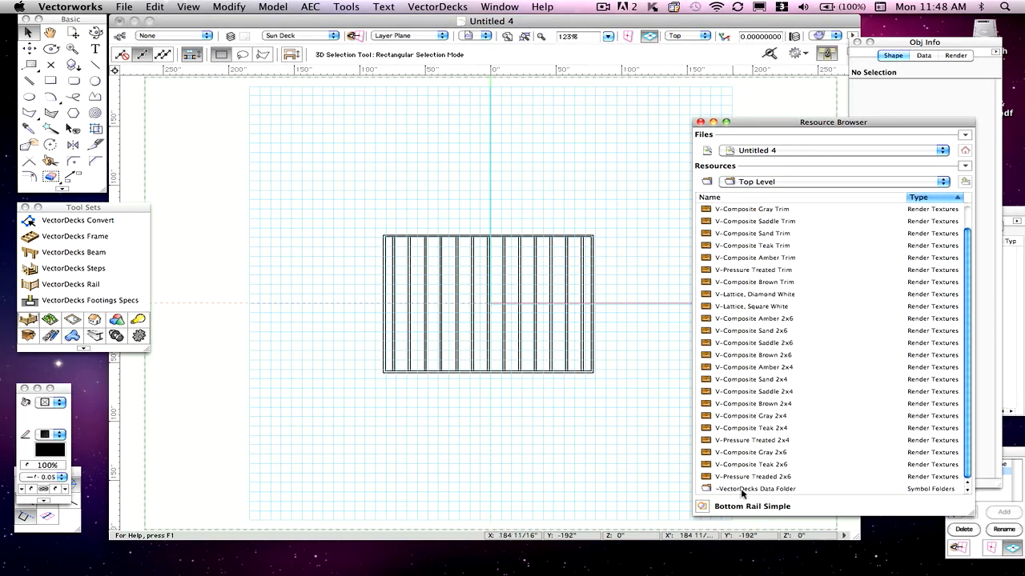
double_click(708, 489)
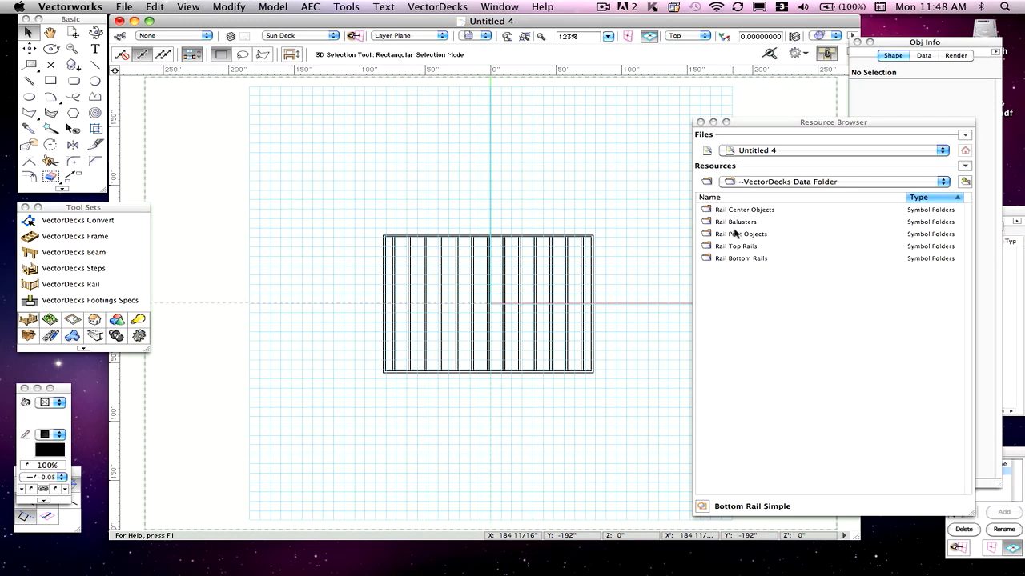
double_click(709, 211)
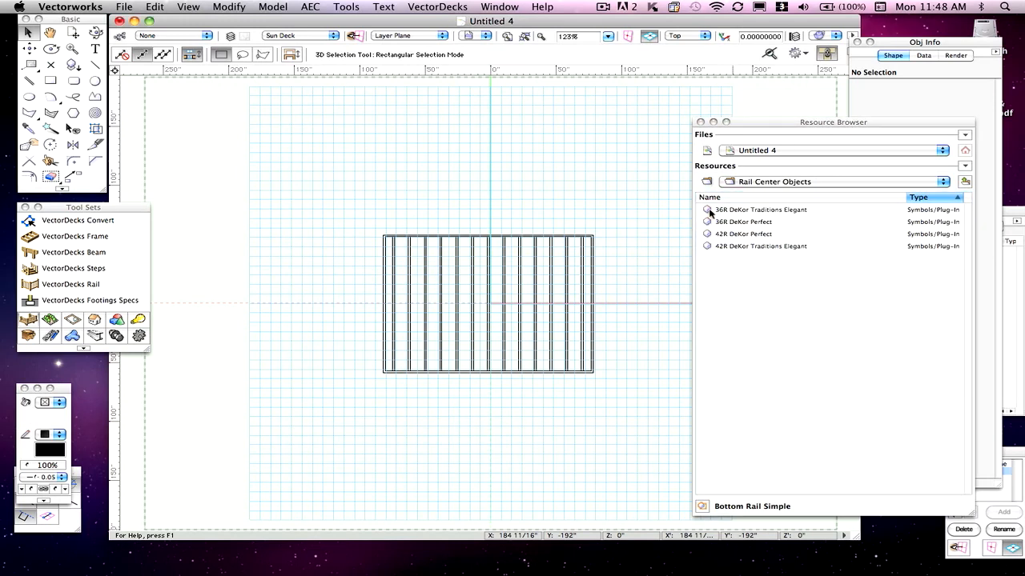
Step: Look into the Rail Post Objects folder of ~VectorDecks Data Folder and return the resource list to Top Level
left_click(740, 185)
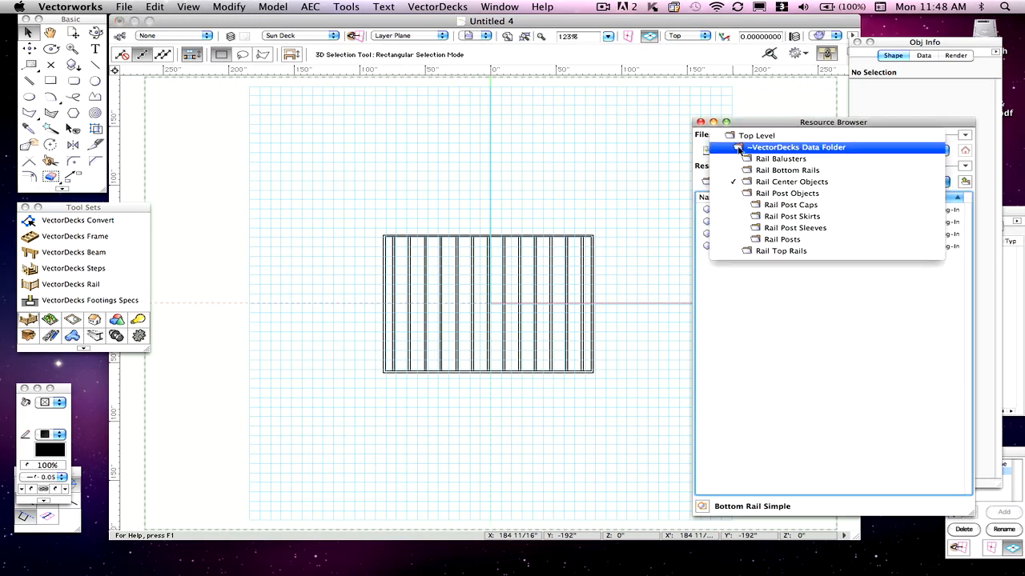
left_click(736, 148)
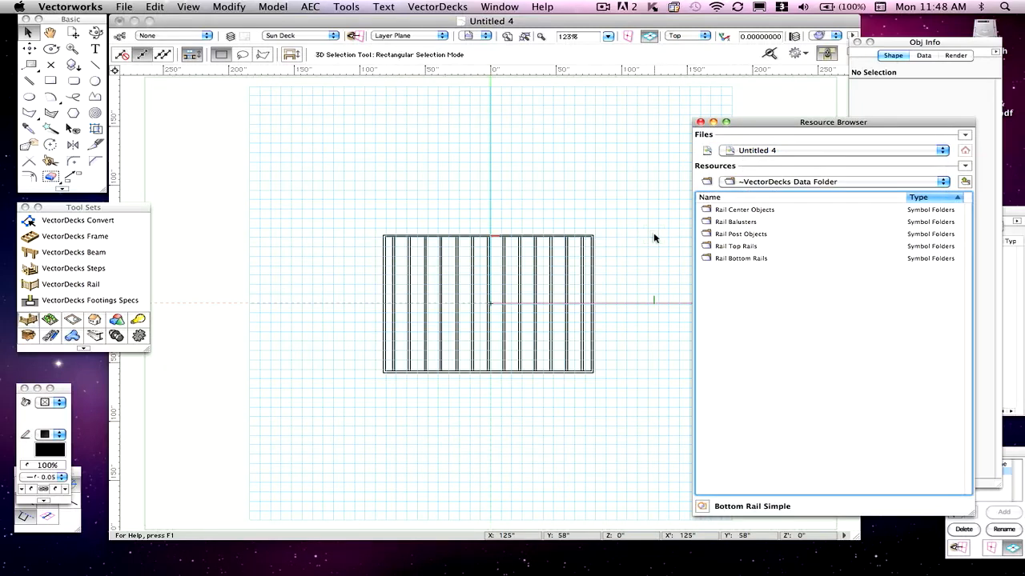
double_click(706, 235)
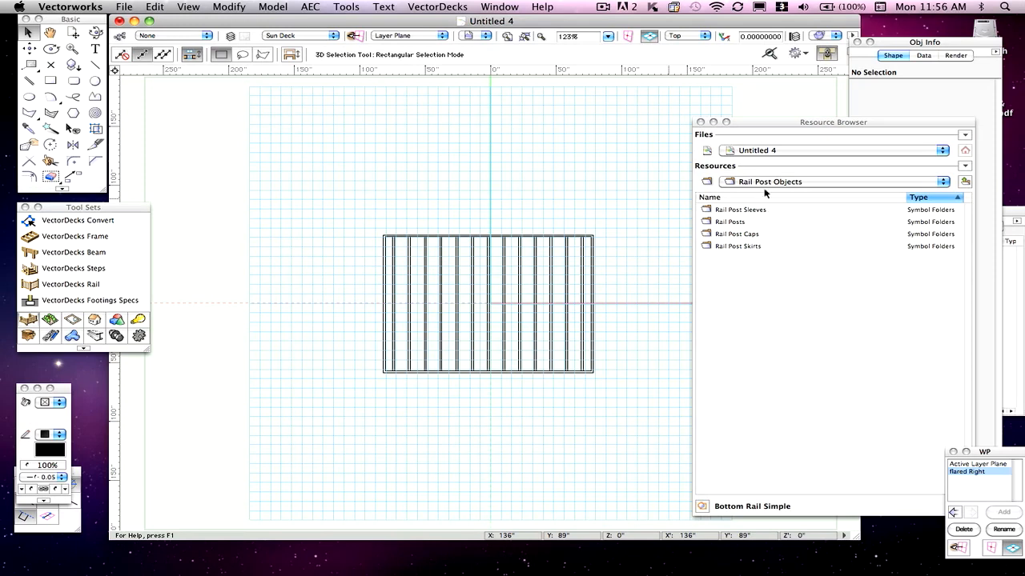
left_click(759, 184)
left_click(747, 126)
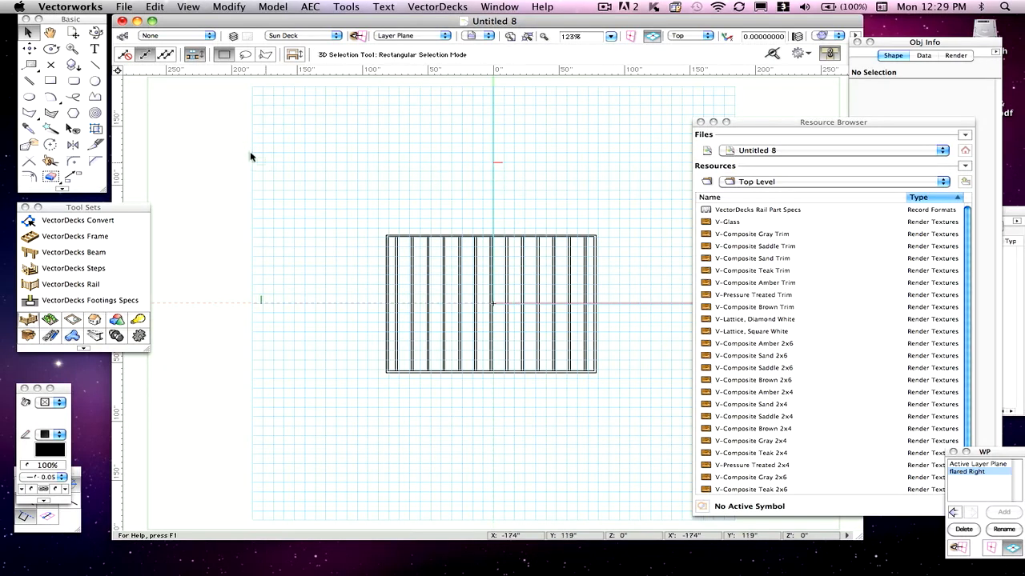
Step: Create a new document from the VectorDecks Rail Objects Work.sta template
left_click(124, 7)
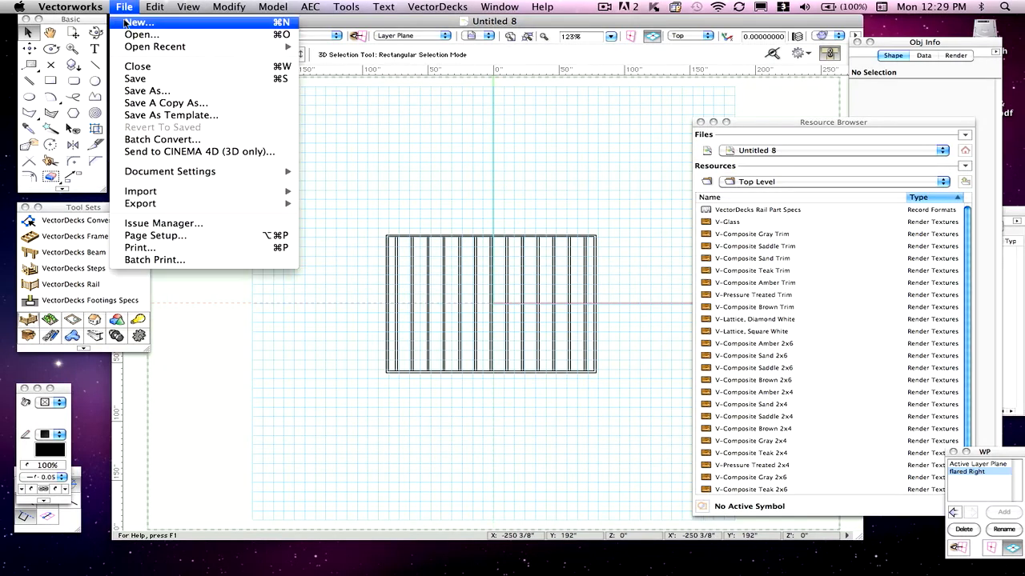
left_click(125, 22)
left_click(499, 206)
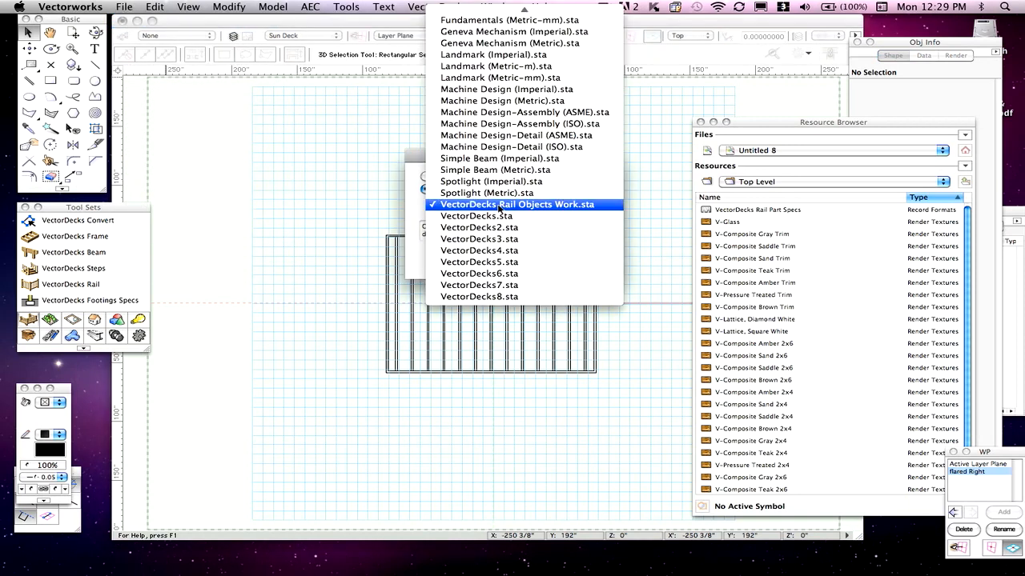
left_click(499, 206)
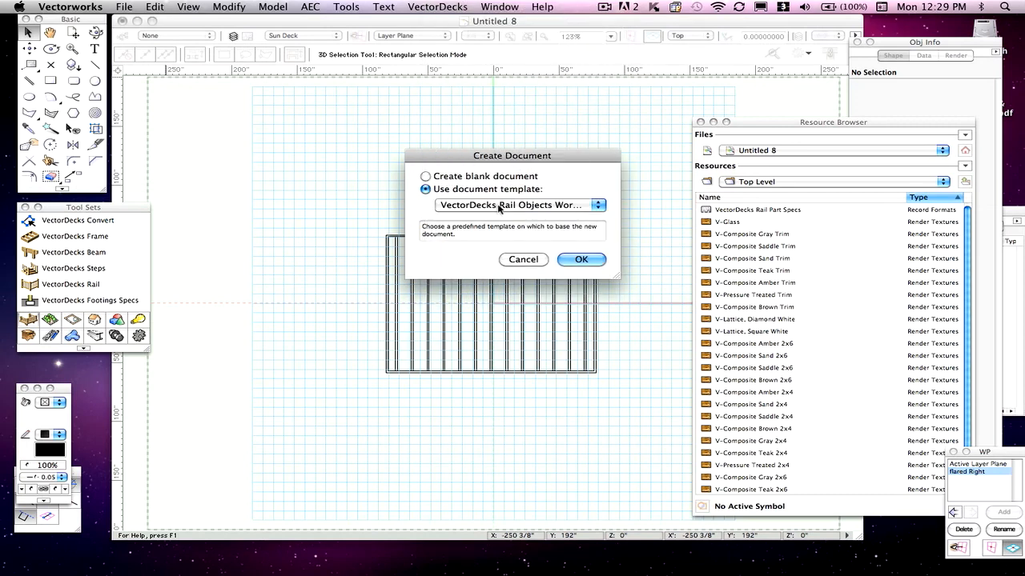
left_click(588, 260)
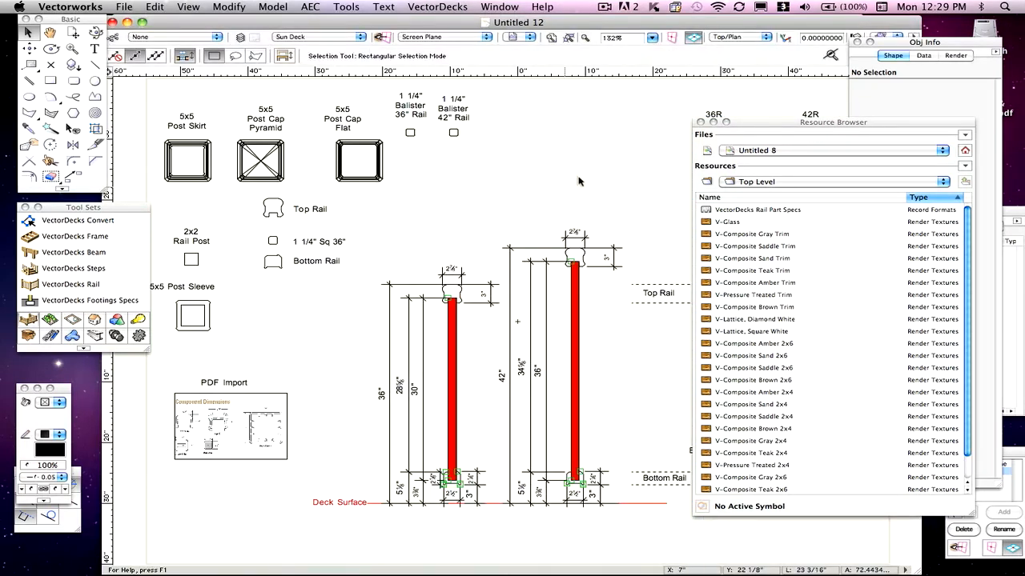
Step: Move the Resource Browser off the drawing and examine the 5x5 pyramid and flat post caps and the top and bottom rail profiles
left_click_drag(545, 29, 541, 29)
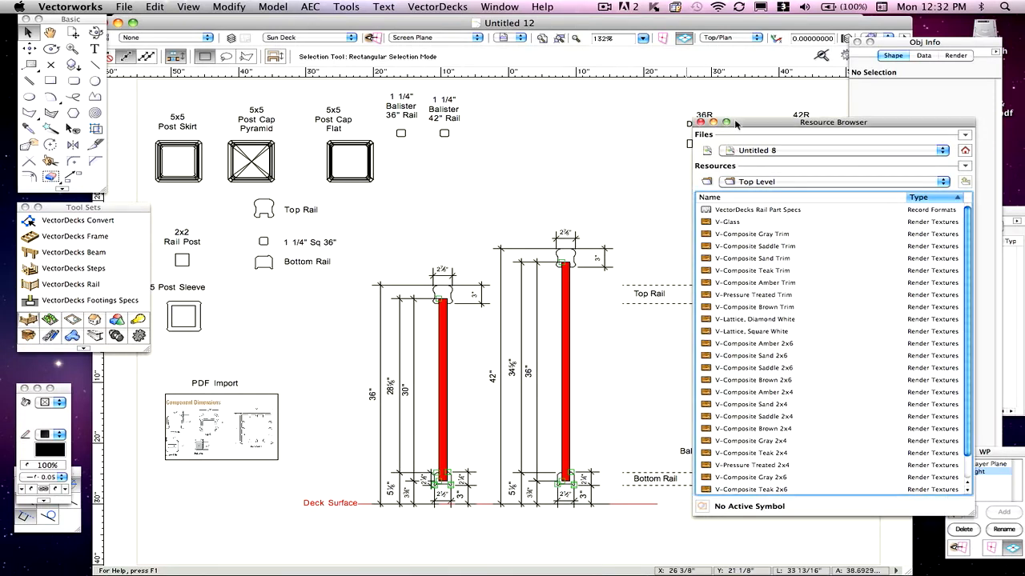
mouse_move(745, 126)
left_mouse_down()
mouse_move(873, 192)
mouse_move(937, 177)
left_mouse_up()
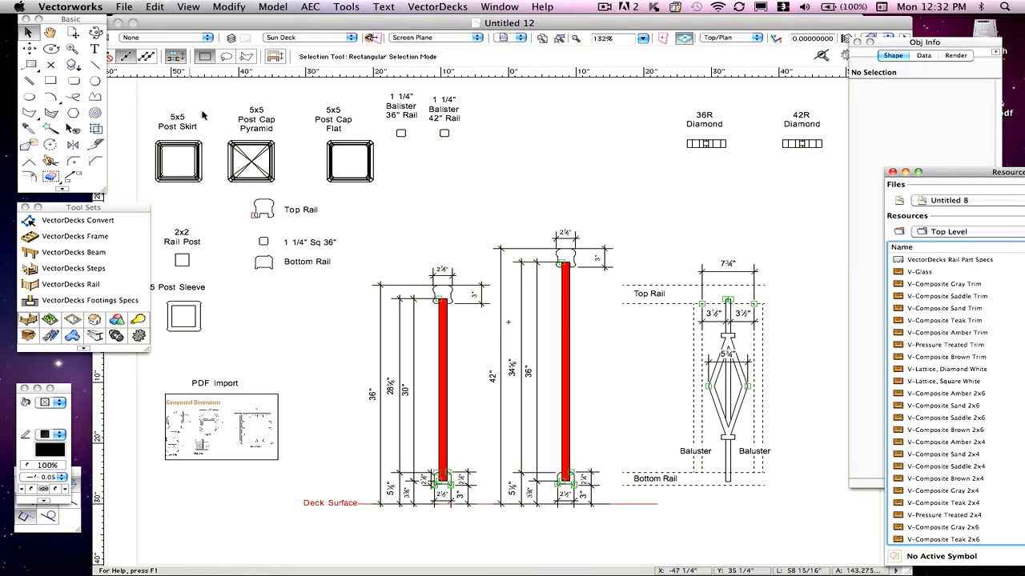
left_click(250, 160)
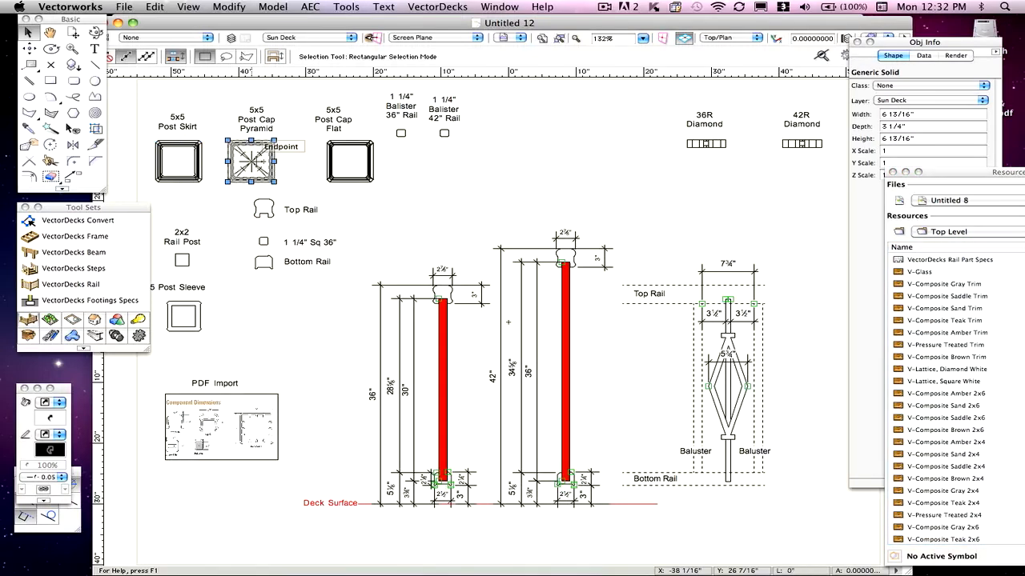
left_click(360, 162)
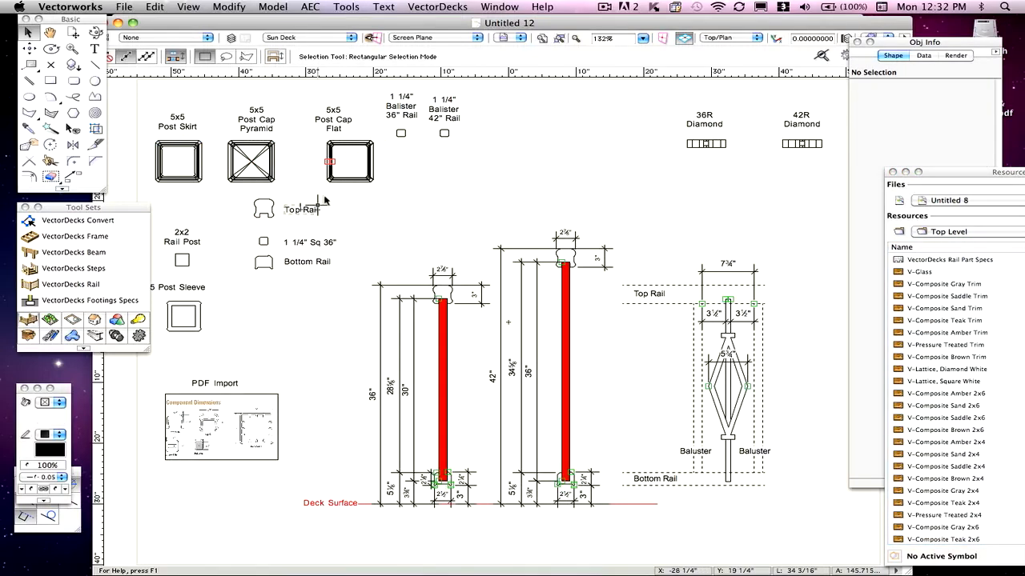
left_click(256, 207)
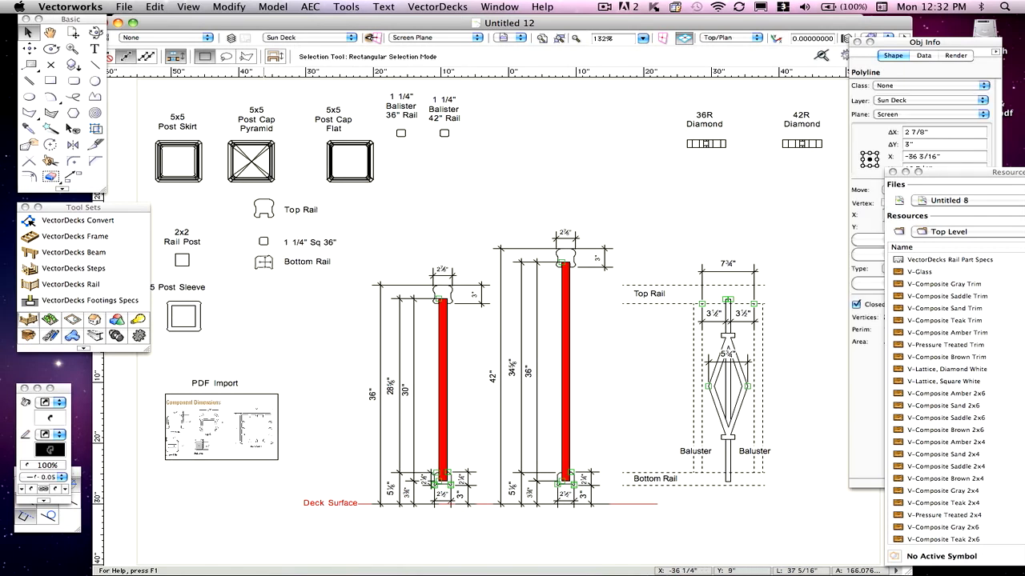
left_click(270, 261)
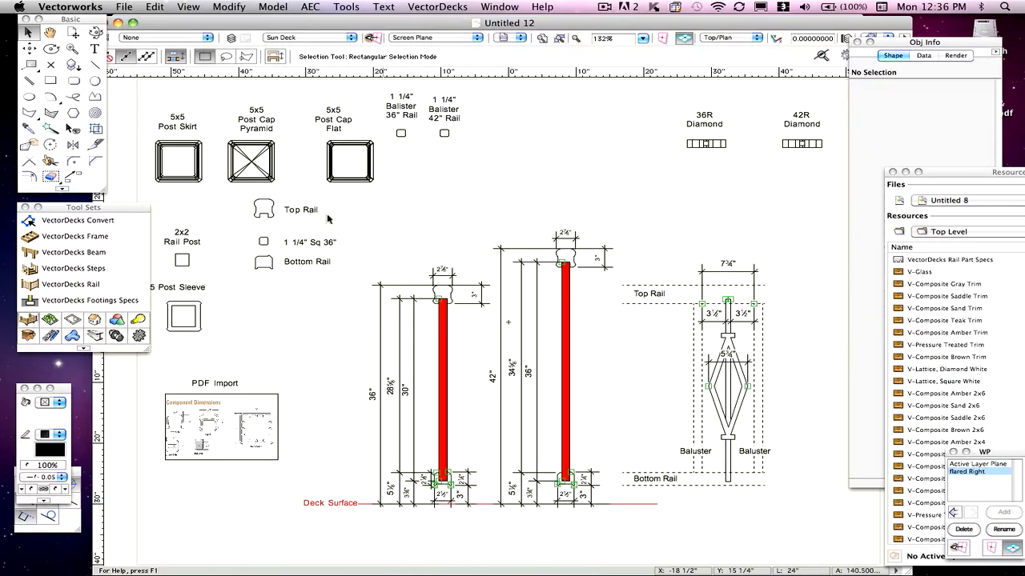
Step: Examine the Top Rail, 1 1/4" Sq 36" and Bottom Rail profiles up close, and return to the full drawing view
left_click(72, 48)
left_click_drag(203, 185, 333, 281)
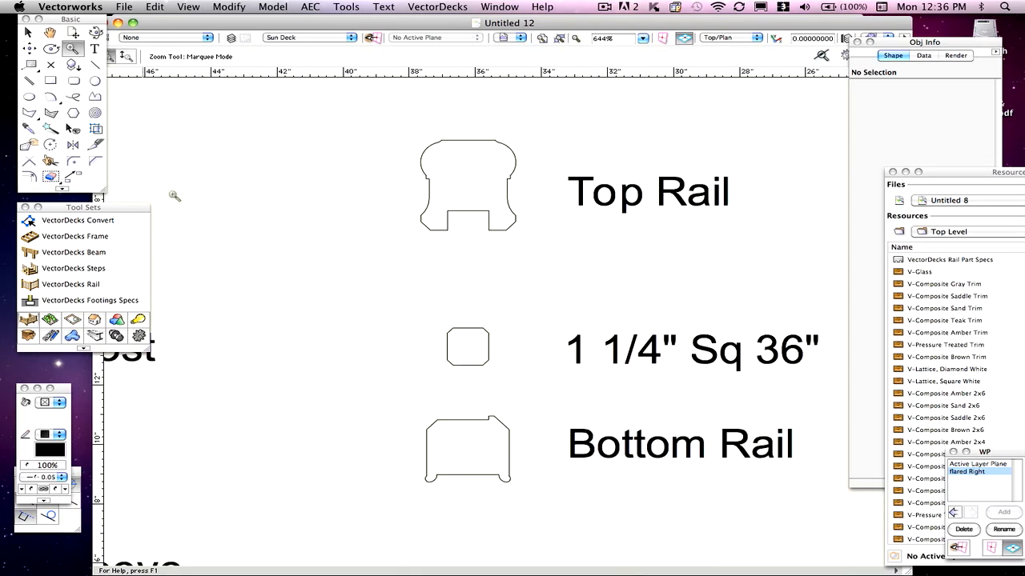
key("super+4")
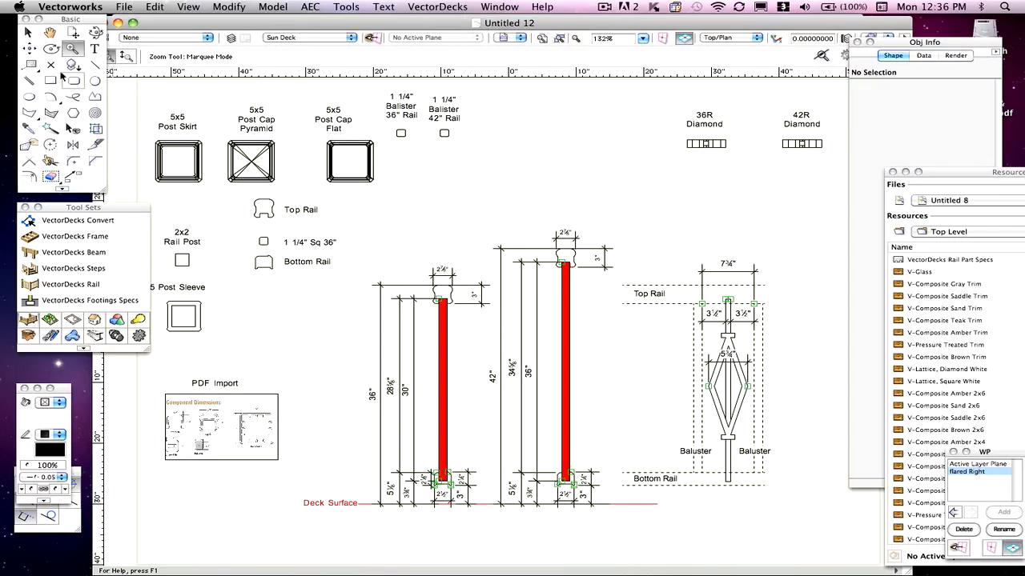
key("x")
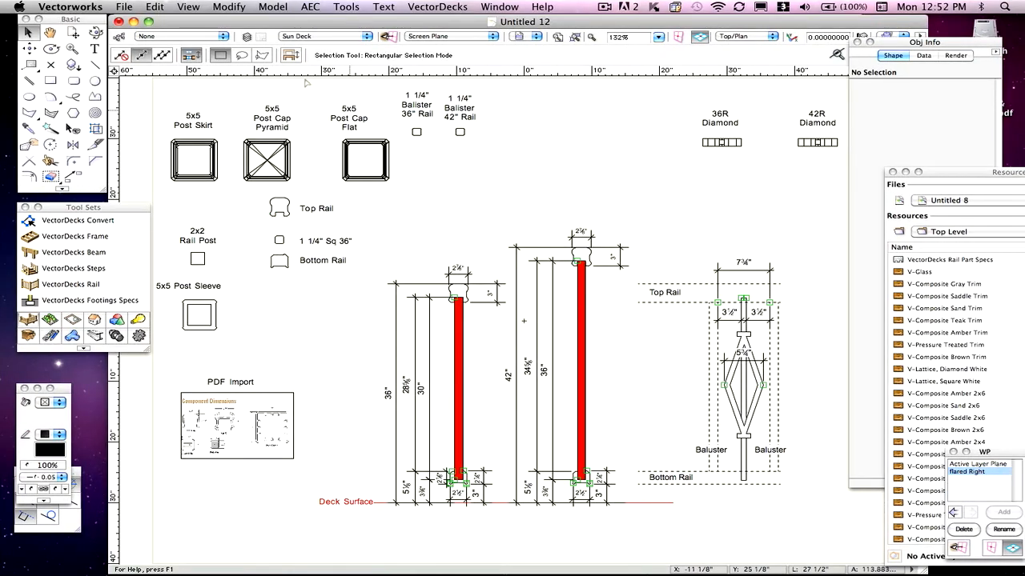
left_click(228, 7)
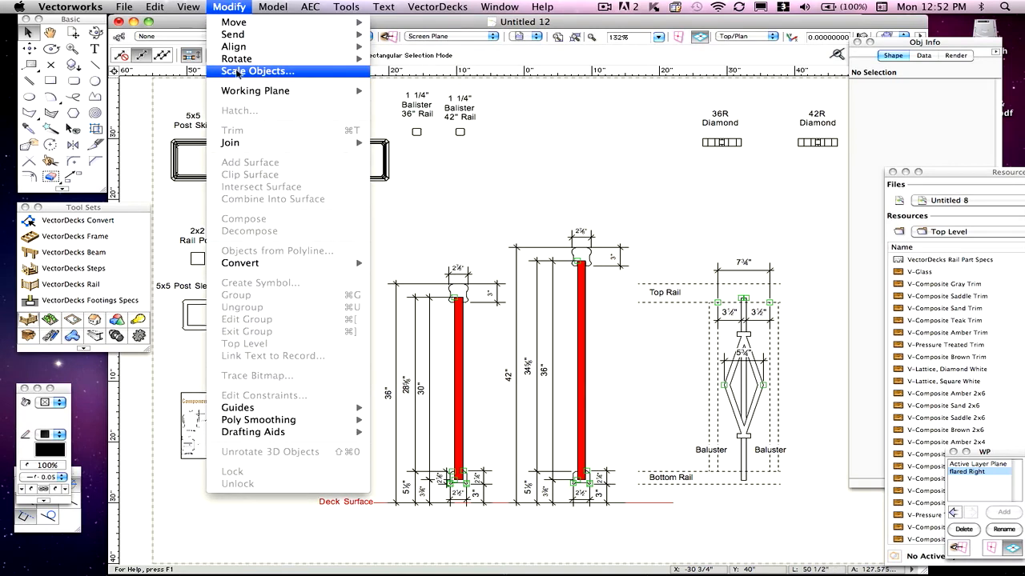
left_click(230, 8)
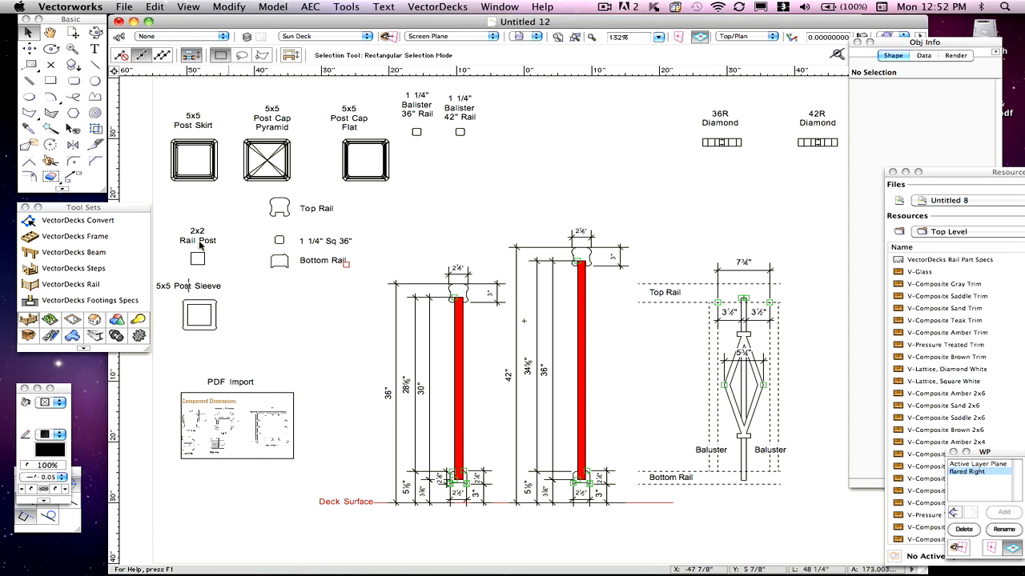
Step: Examine the component dimensions in the PDF Import drawing, and return to the full drawing view
key("c")
left_click_drag(157, 365, 341, 504)
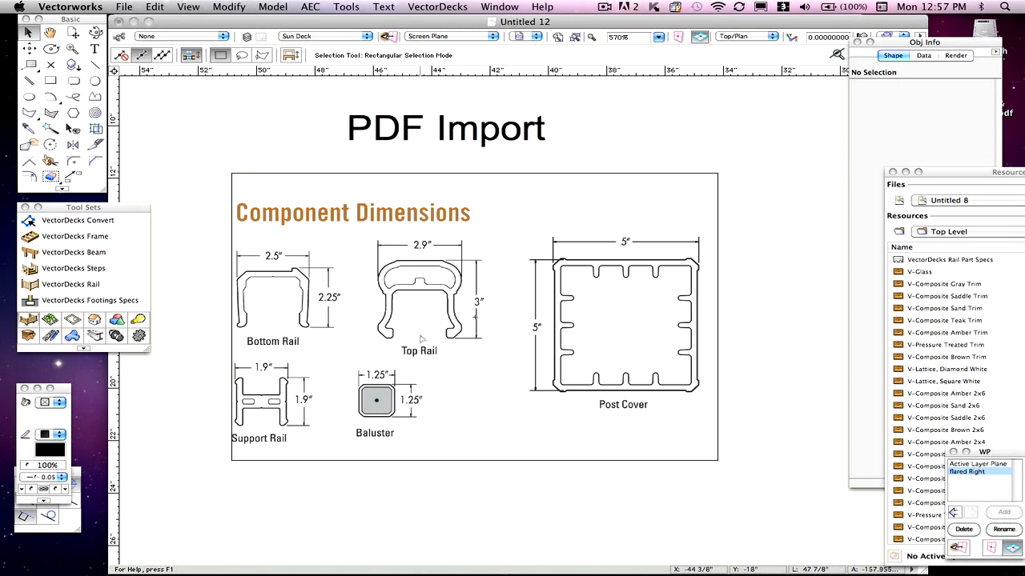
scroll(554, 223, "up", 1)
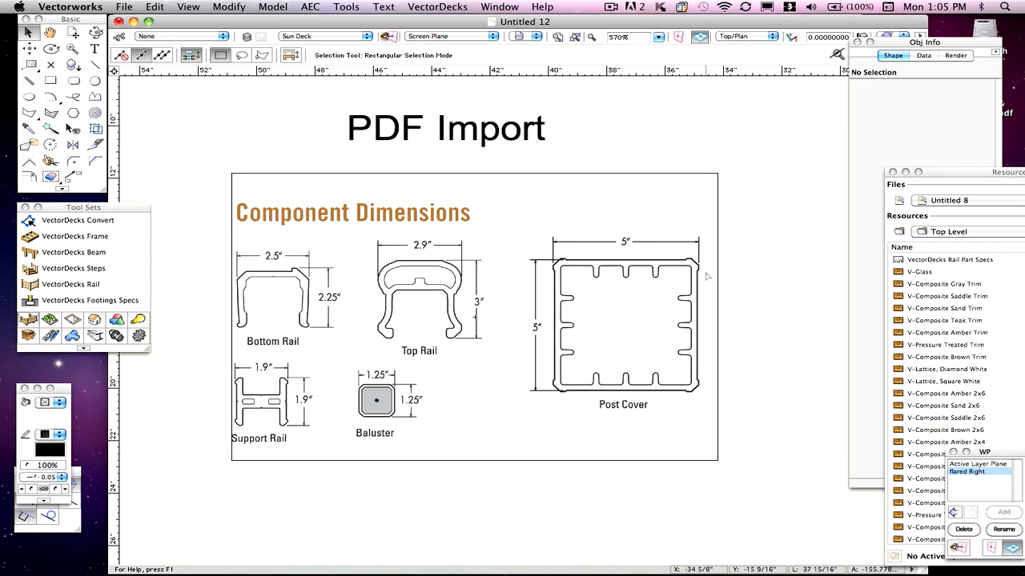
key("super+4")
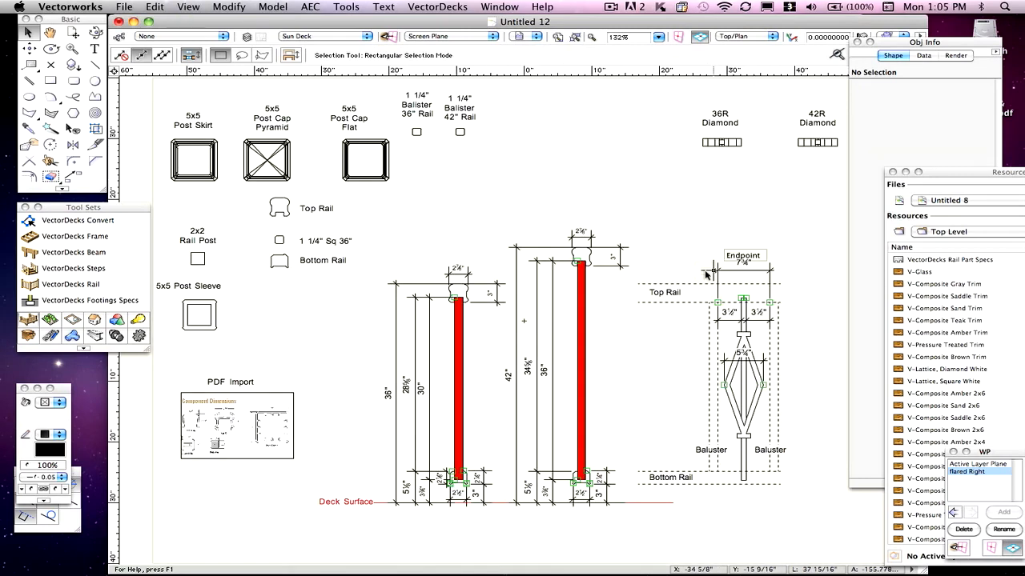
Step: Delete the PDF page below the PDF Import label and import page 1 of RailSections.pdf without a reference
left_click(260, 433)
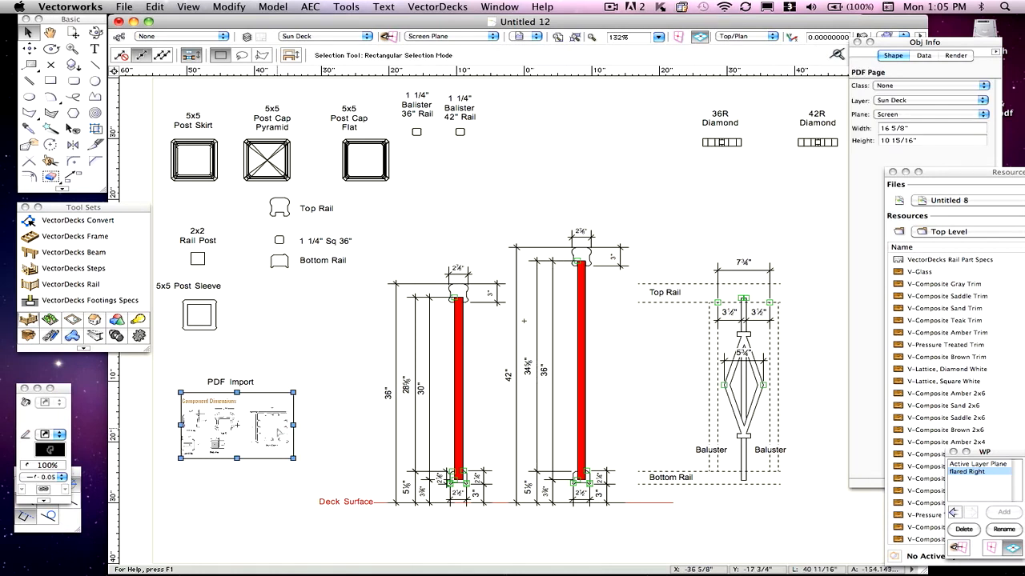
key("Delete")
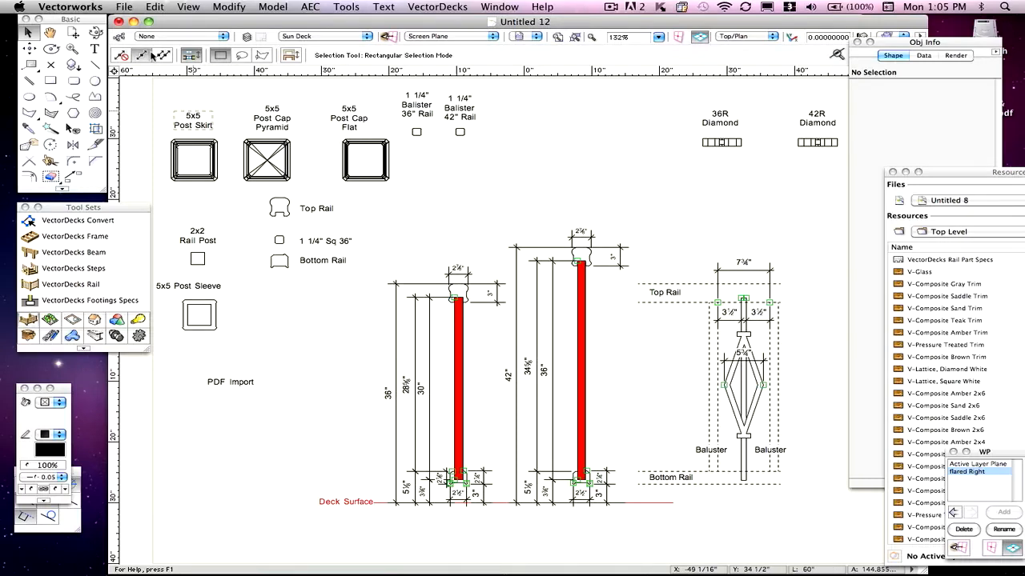
left_click(125, 6)
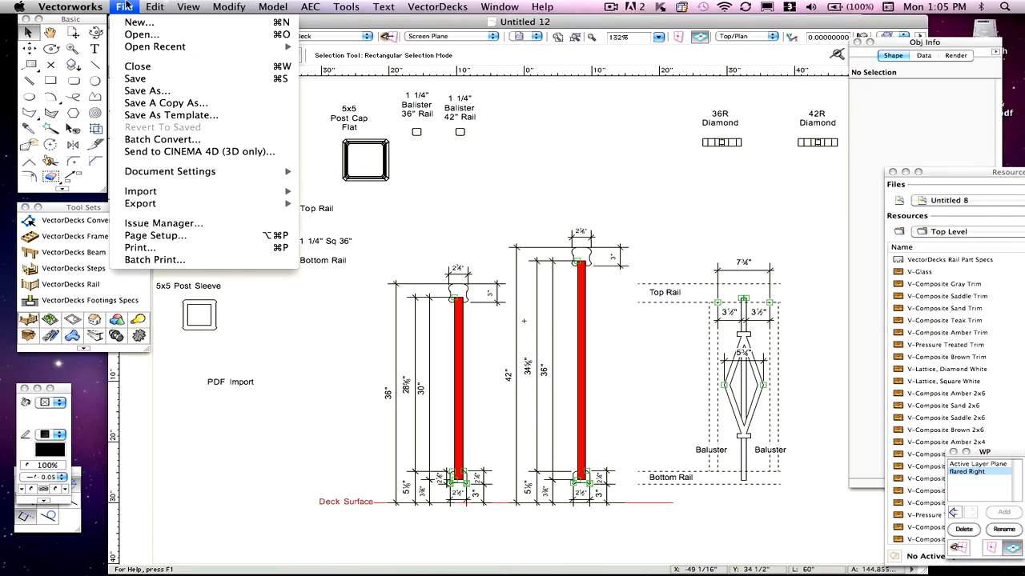
mouse_move(140, 194)
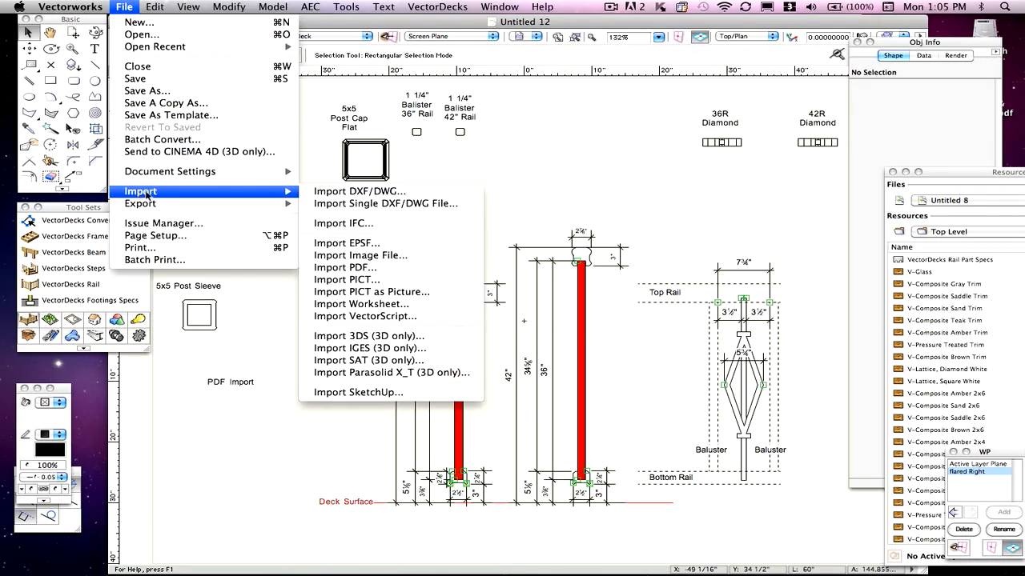
left_click(364, 267)
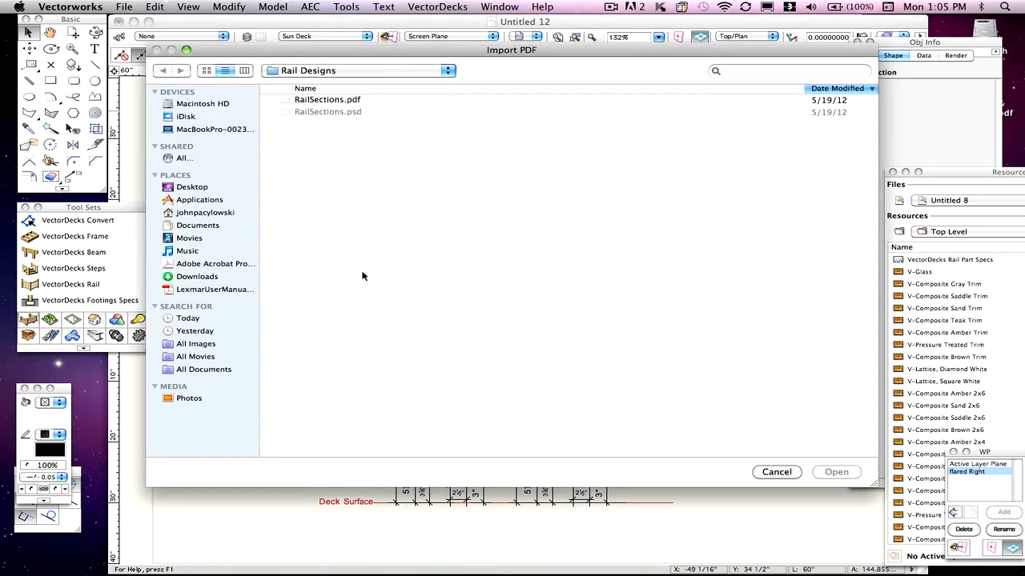
left_click(298, 102)
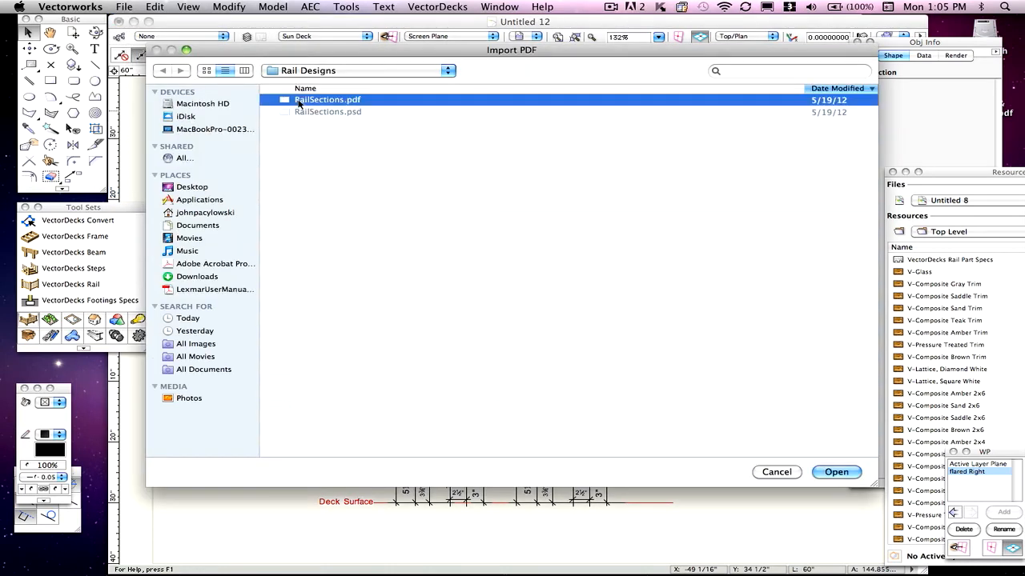
left_click(836, 473)
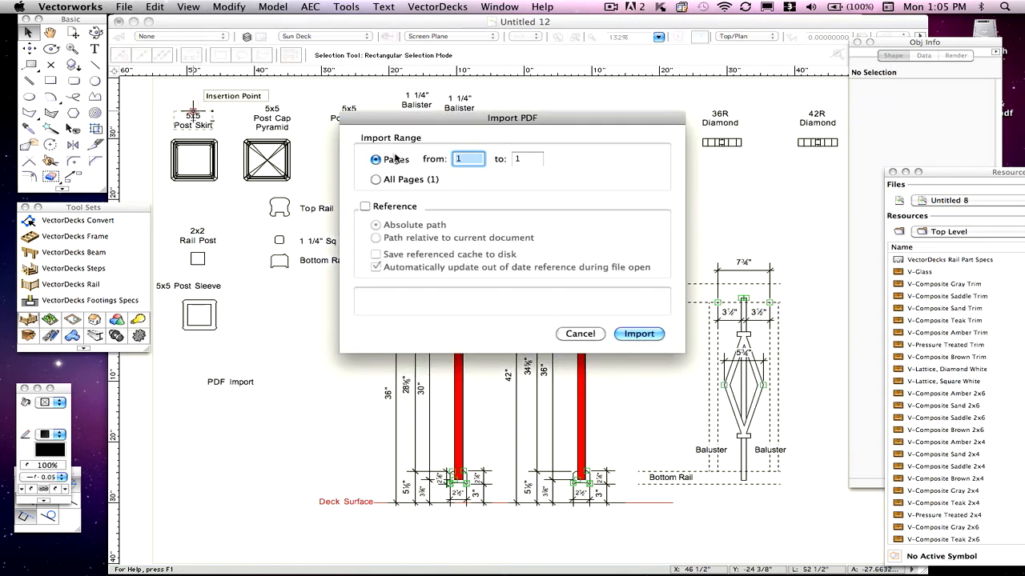
left_click(639, 334)
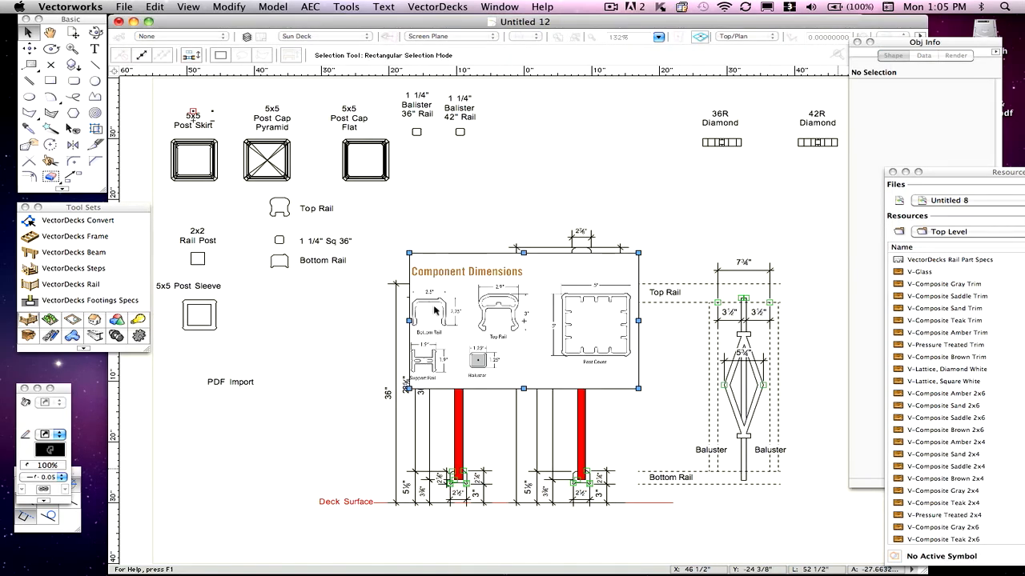
Step: Move the imported Component Dimensions PDF page below the PDF Import label
left_click_drag(524, 322, 259, 465)
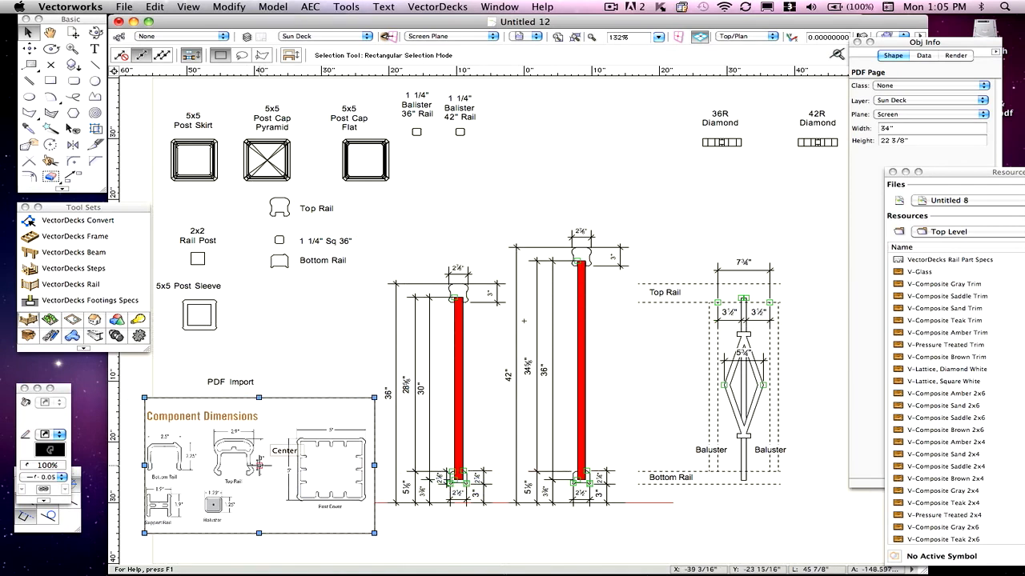
left_click_drag(259, 465, 260, 465)
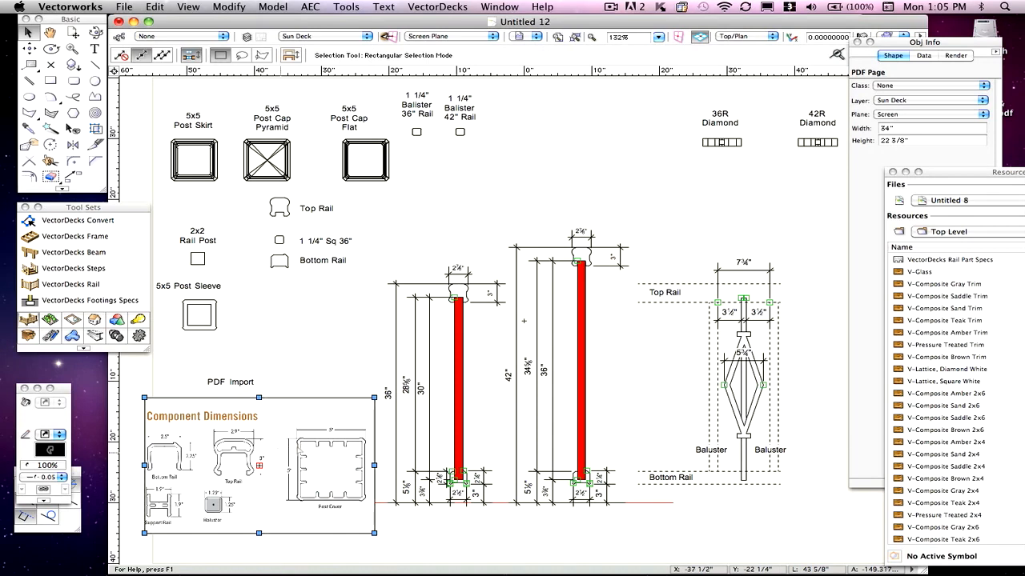
scroll(332, 443, "up", 3)
scroll(332, 443, "down", 2)
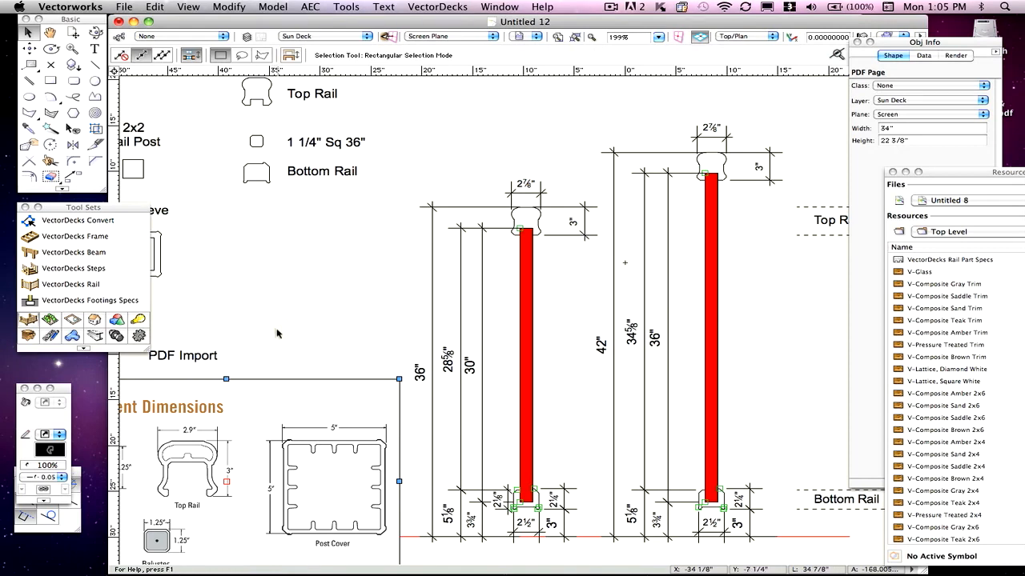
scroll(279, 333, "down", 1)
mouse_move(197, 289)
left_mouse_down()
mouse_move(324, 437)
mouse_move(248, 325)
mouse_move(198, 279)
left_mouse_up()
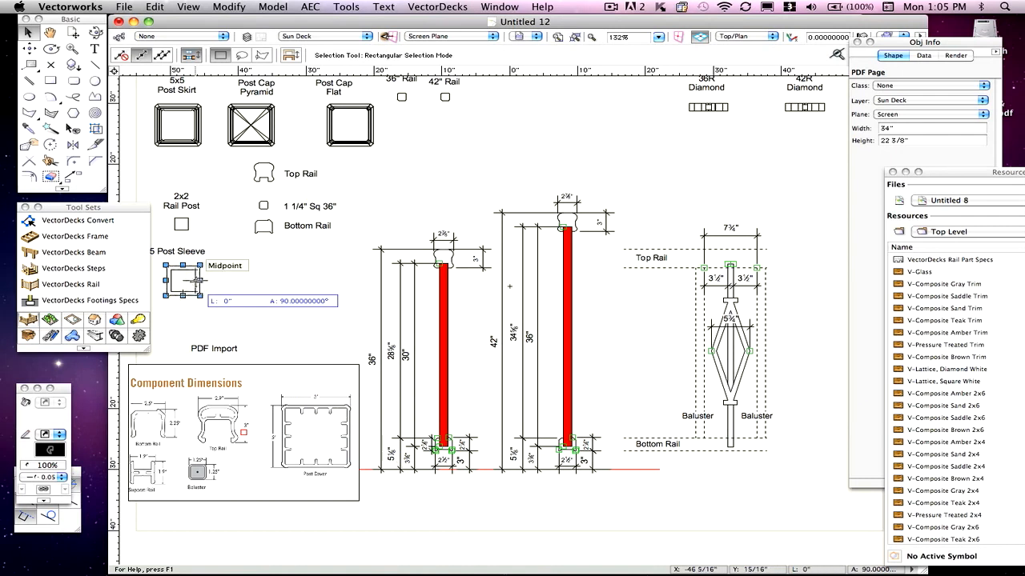
Step: Select the imported PDF page and examine its Post Cover drawing and dimensions up close
left_click(315, 414)
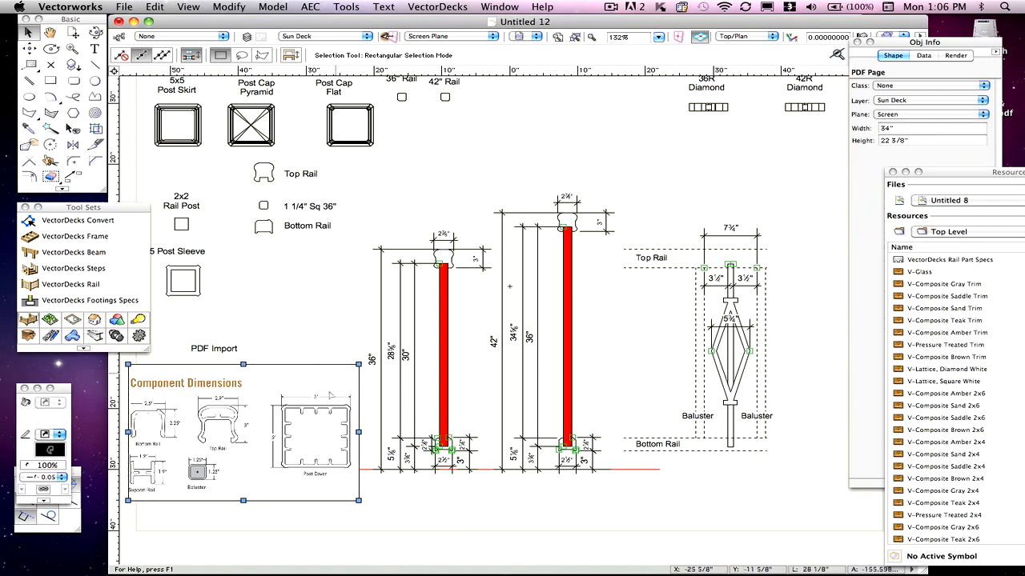
scroll(312, 409, "up", 2)
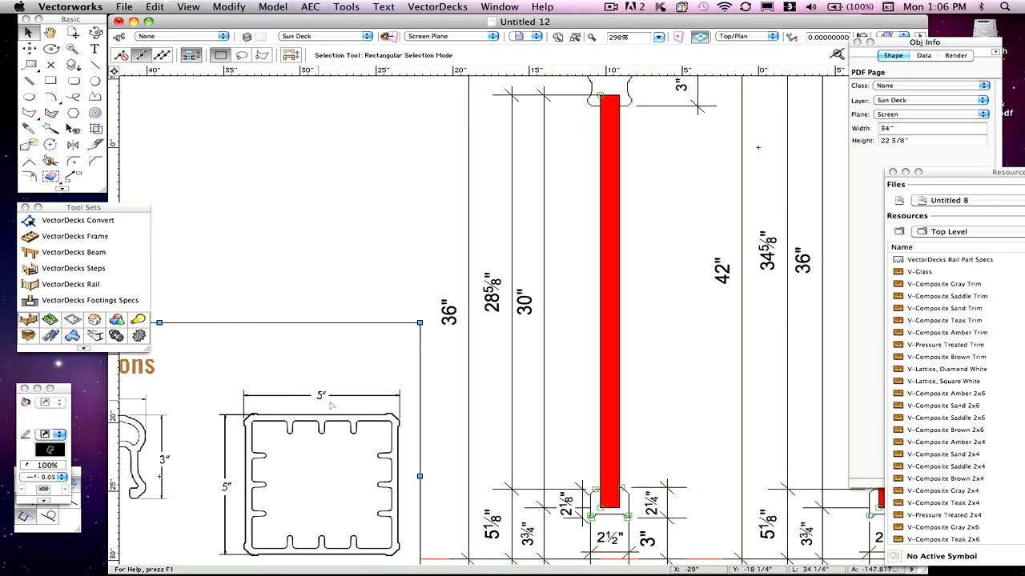
scroll(342, 379, "down", 2)
scroll(343, 380, "down", 2)
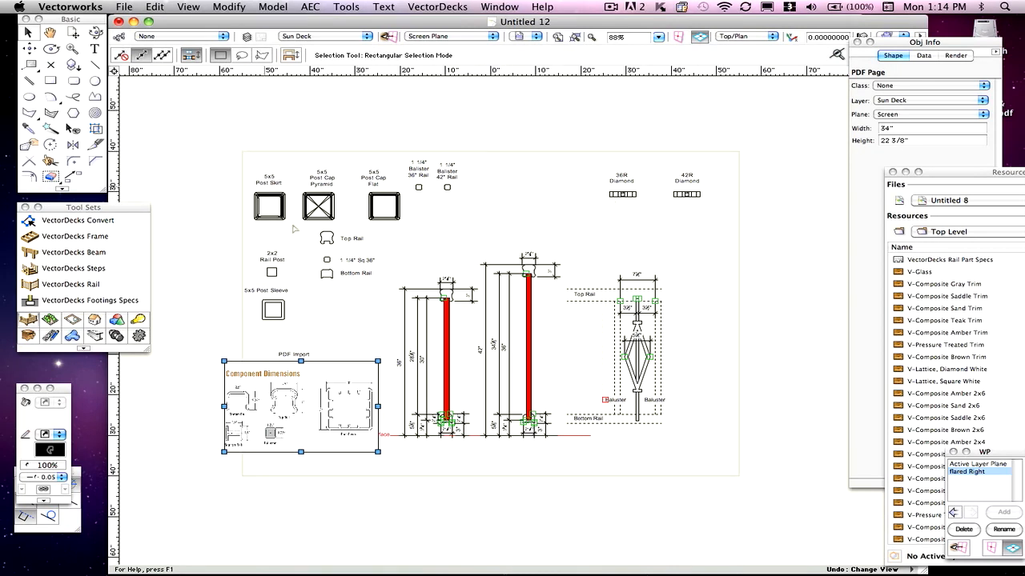
scroll(283, 433, "up", 5)
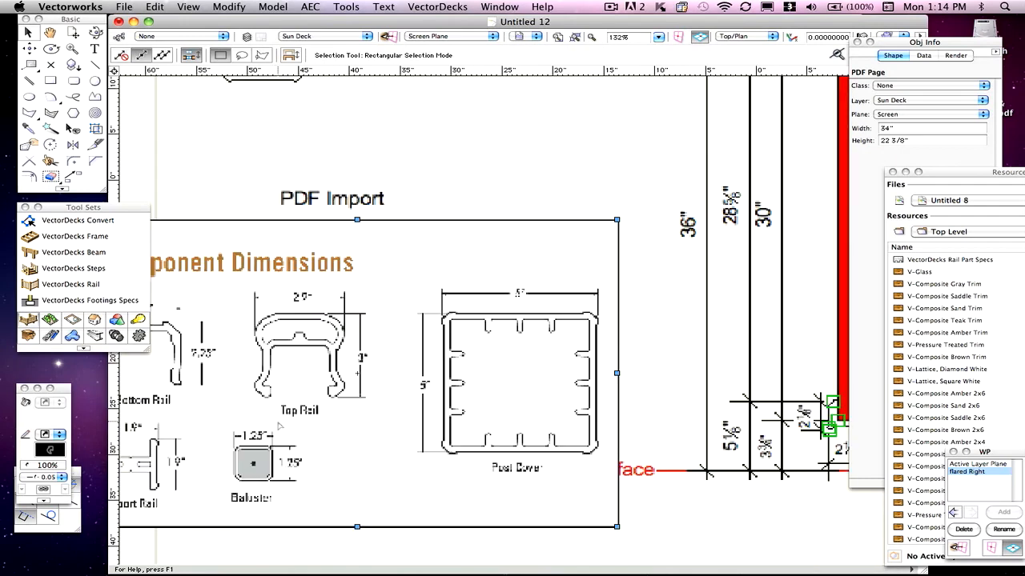
left_click(50, 32)
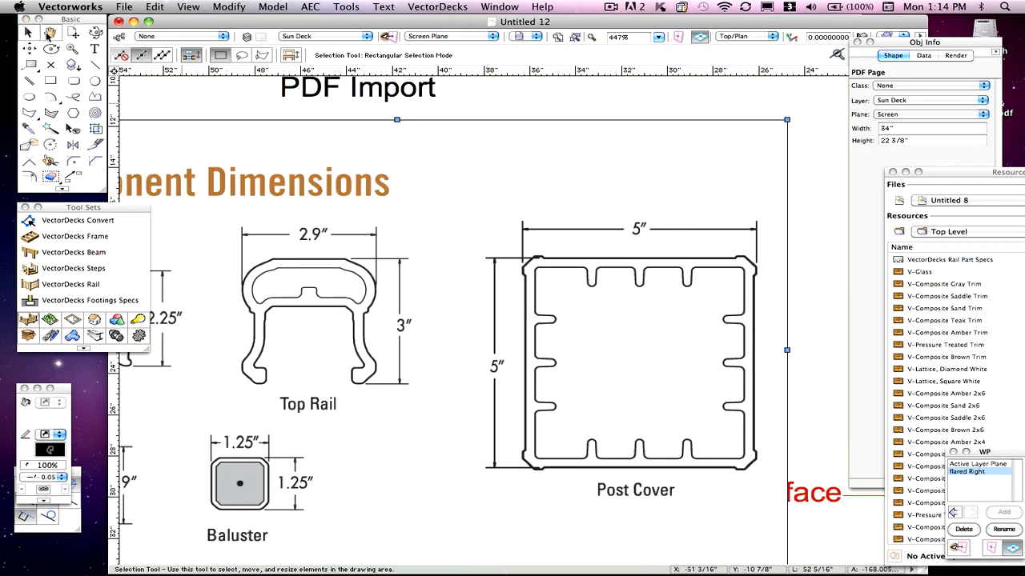
left_click_drag(532, 344, 451, 320)
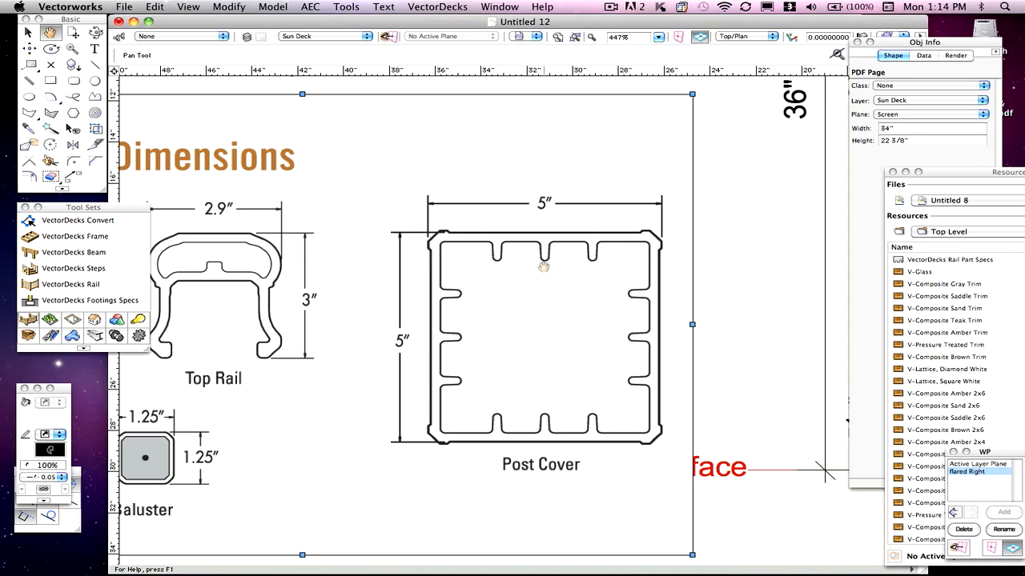
mouse_move(541, 266)
left_mouse_down()
mouse_move(520, 271)
mouse_move(529, 290)
mouse_move(520, 292)
left_mouse_up()
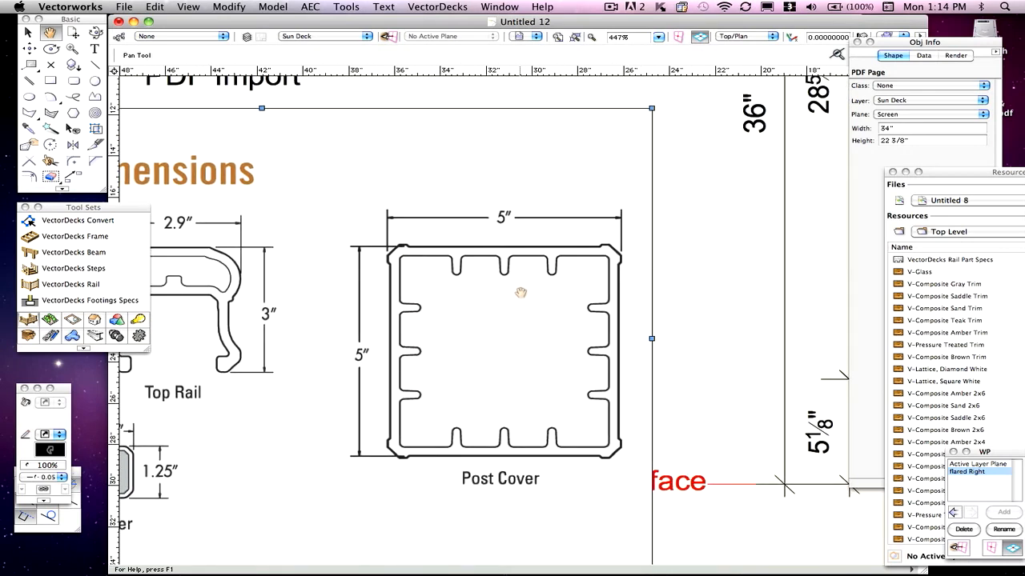
scroll(483, 271, "up", 1)
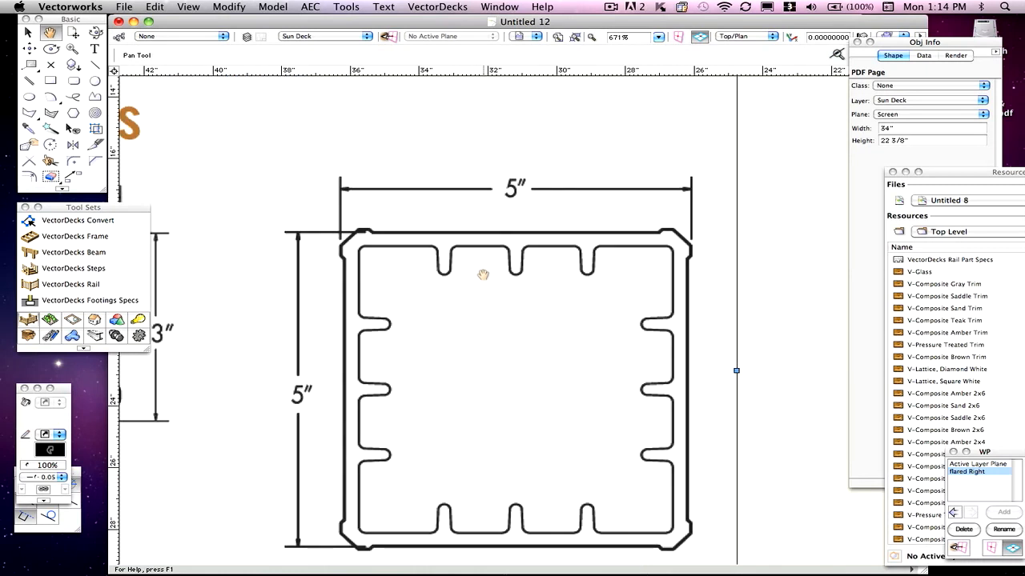
Step: Scale the PDF page symmetrically by distance, using the Post Cover's overall width as the current distance and 5" as the new distance
left_click(35, 34)
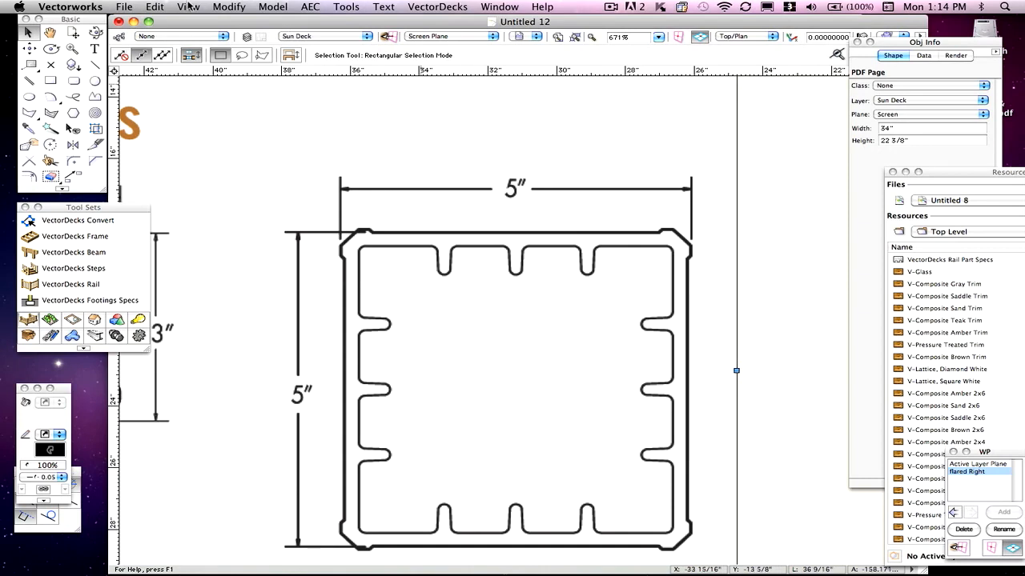
left_click(188, 7)
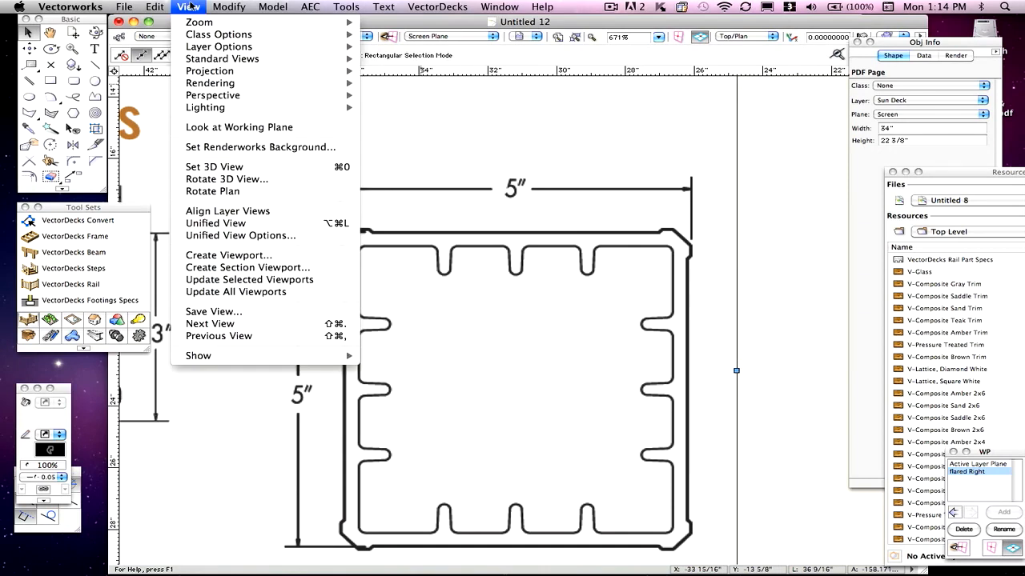
mouse_move(213, 7)
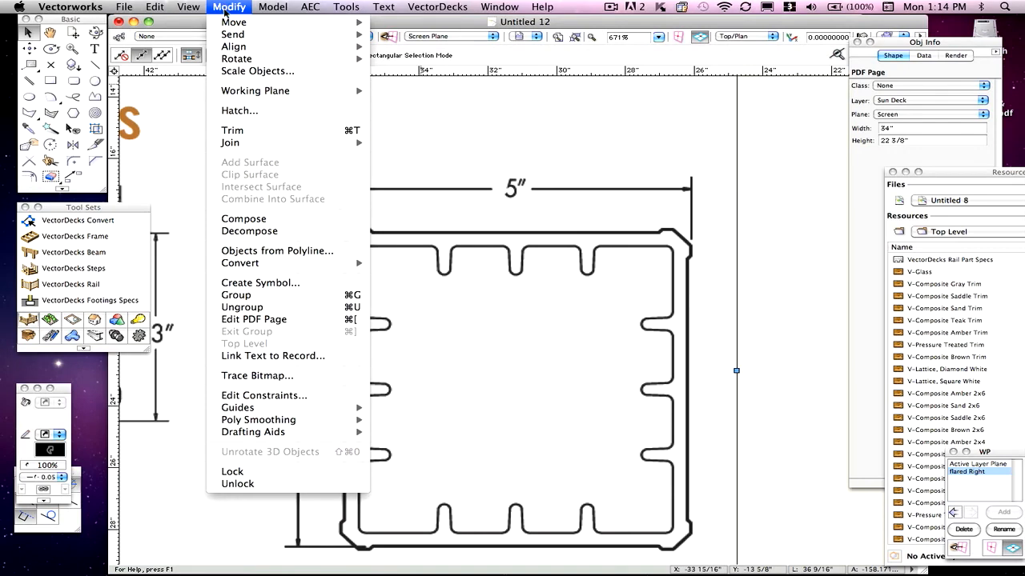
left_click(239, 72)
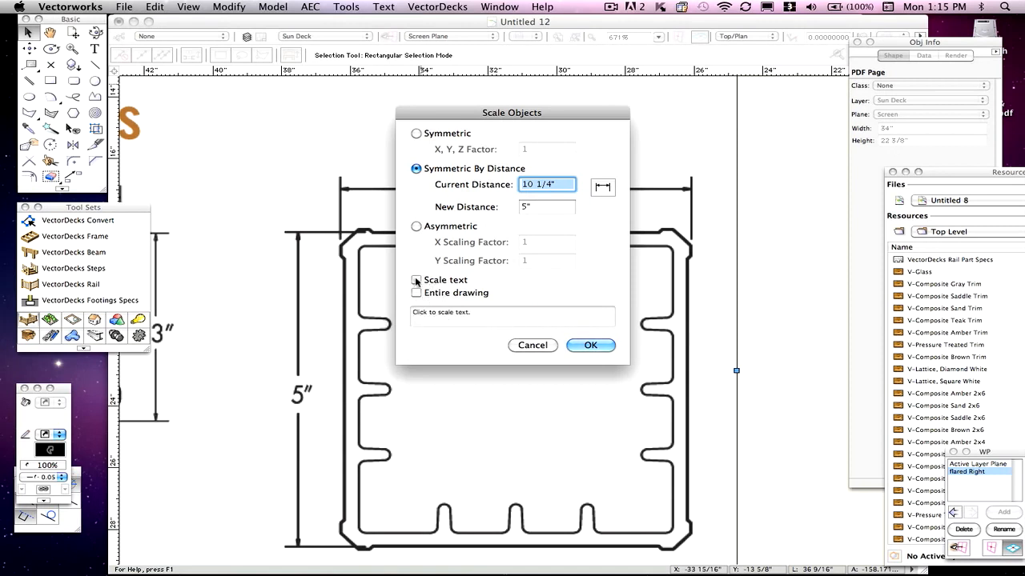
left_click(600, 189)
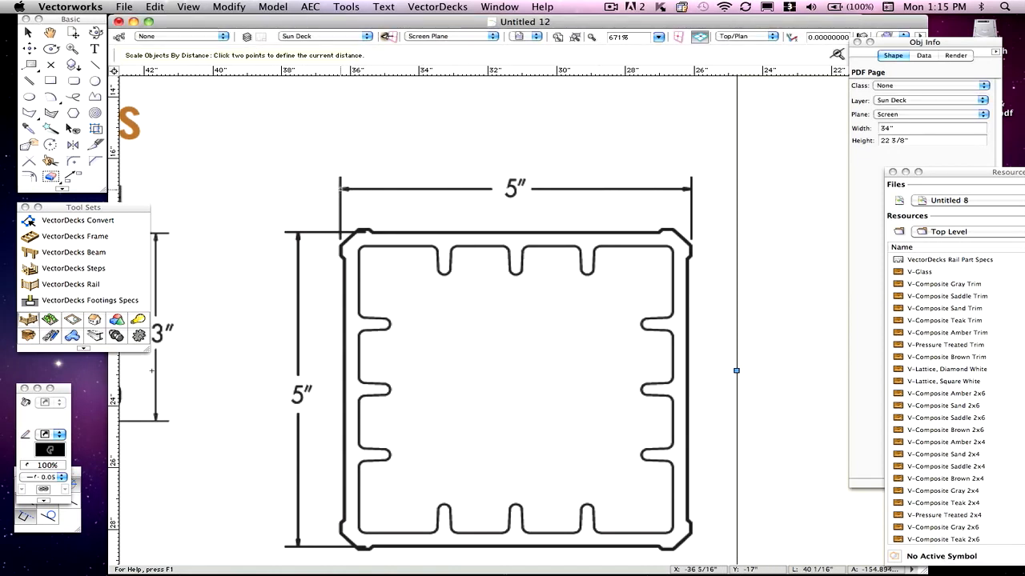
left_click(340, 188)
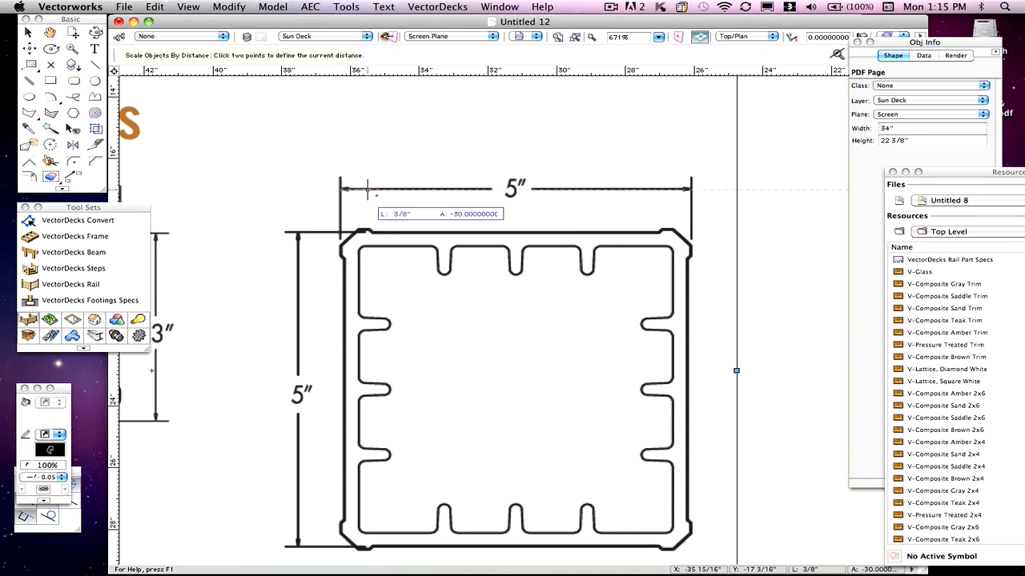
left_click(690, 189)
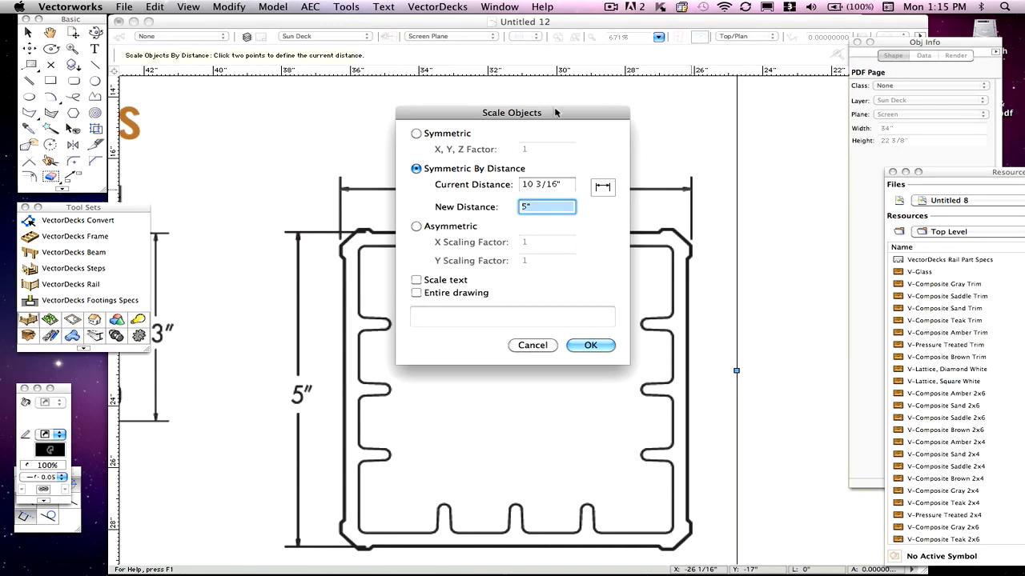
left_click_drag(554, 114, 367, 161)
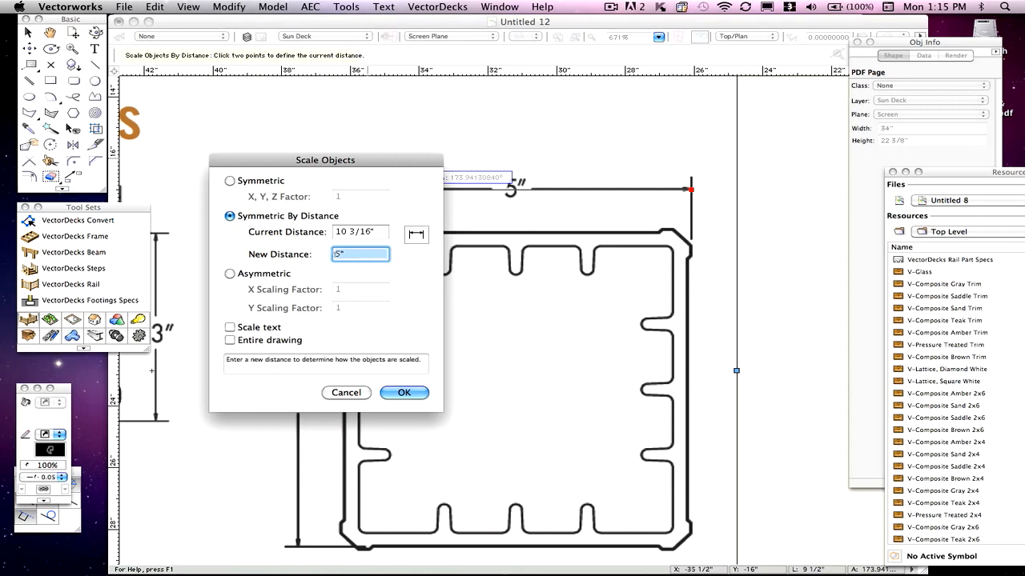
left_click(403, 392)
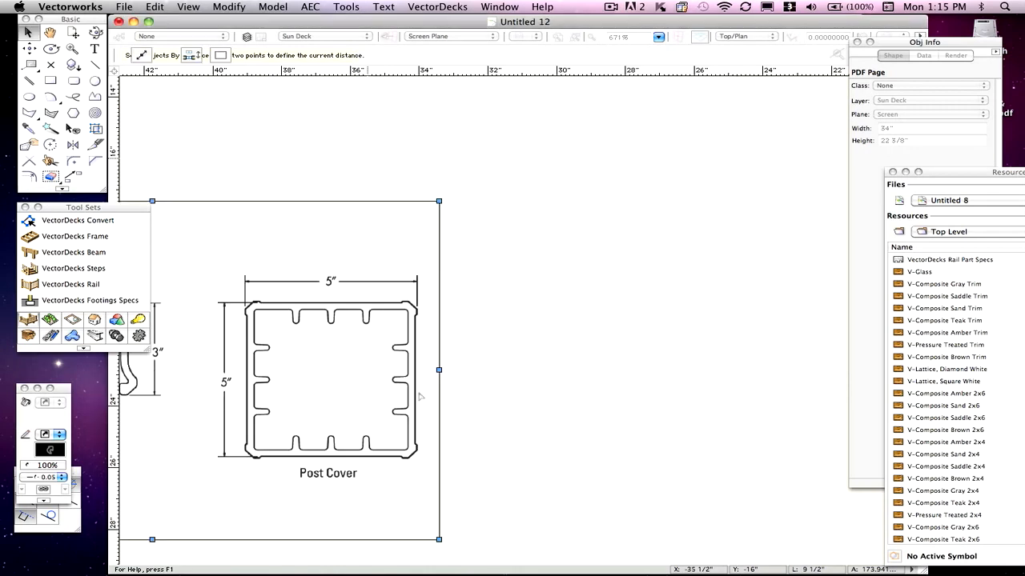
Step: Move the scaled PDF page closer below the PDF Import label
scroll(453, 271, "down", 4)
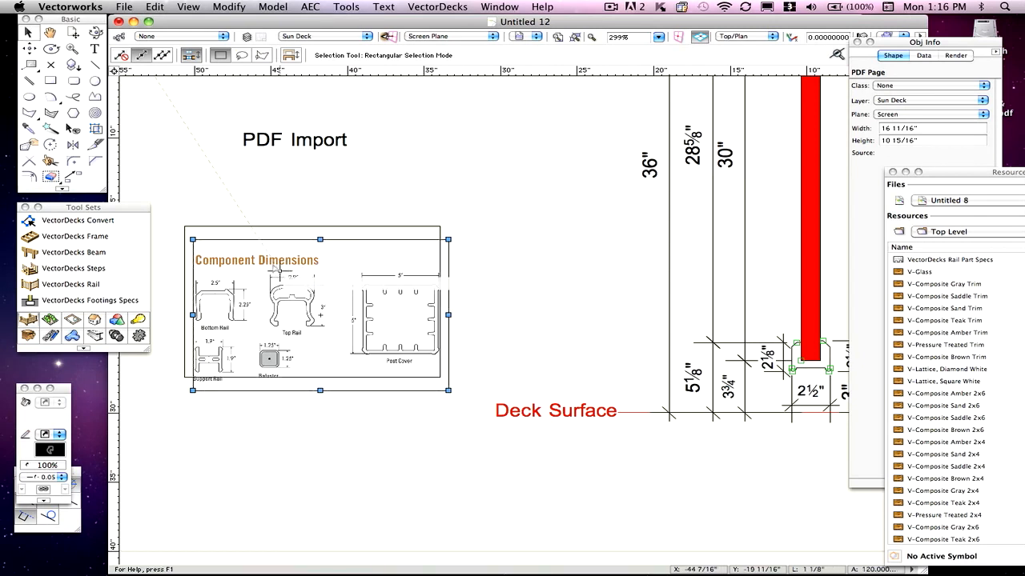
left_click_drag(287, 288, 260, 243)
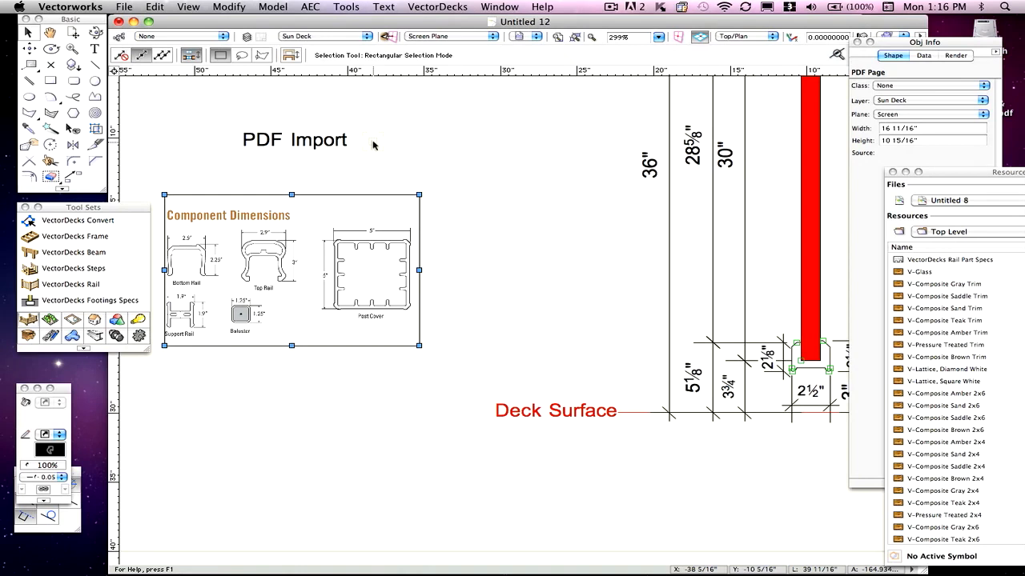
key("super+4")
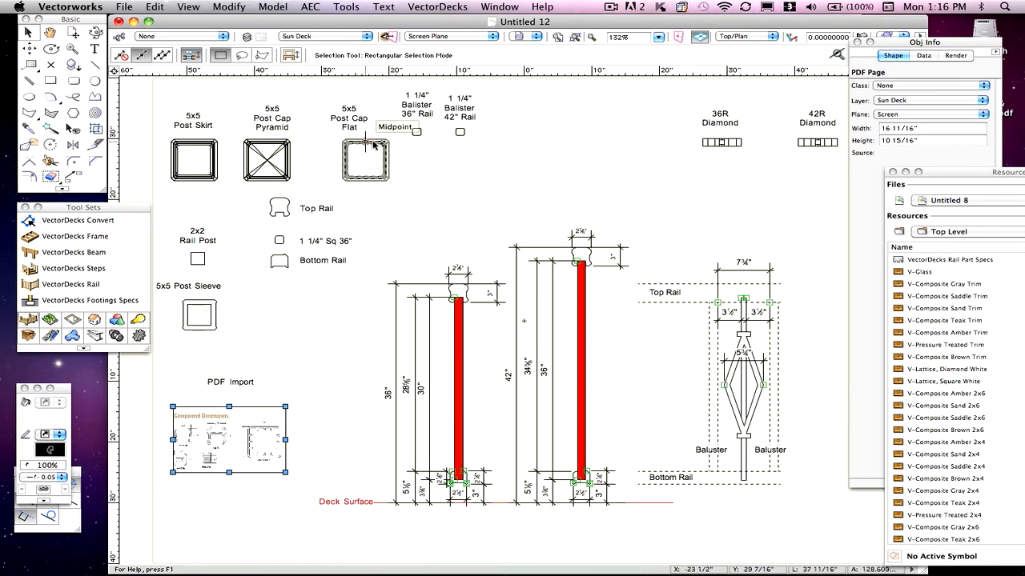
Step: Move the scaled PDF page beside the 5x5 Post Sleeve section and examine its component dimensions up close
scroll(202, 368, "up", 3)
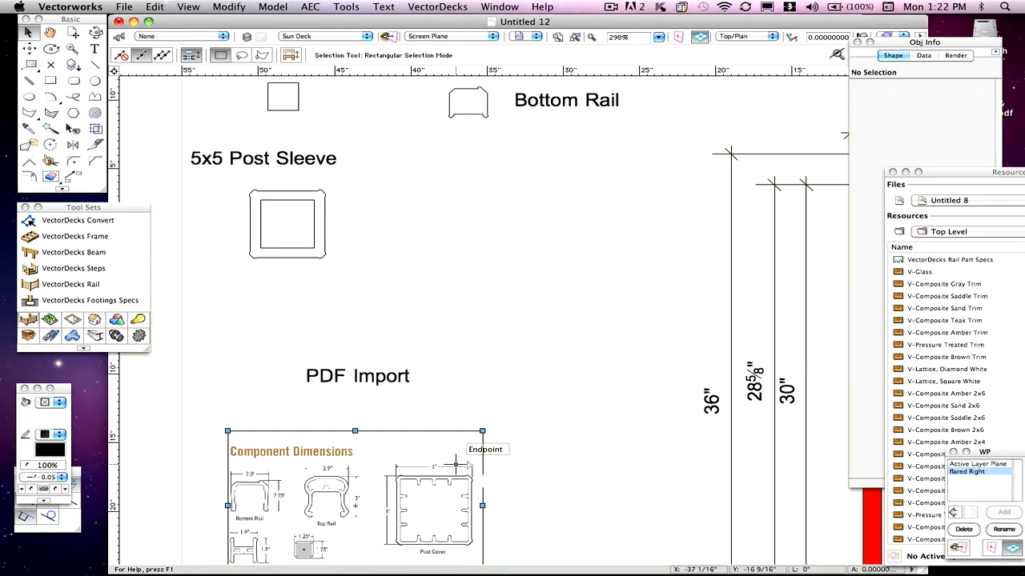
left_click_drag(456, 465, 590, 171)
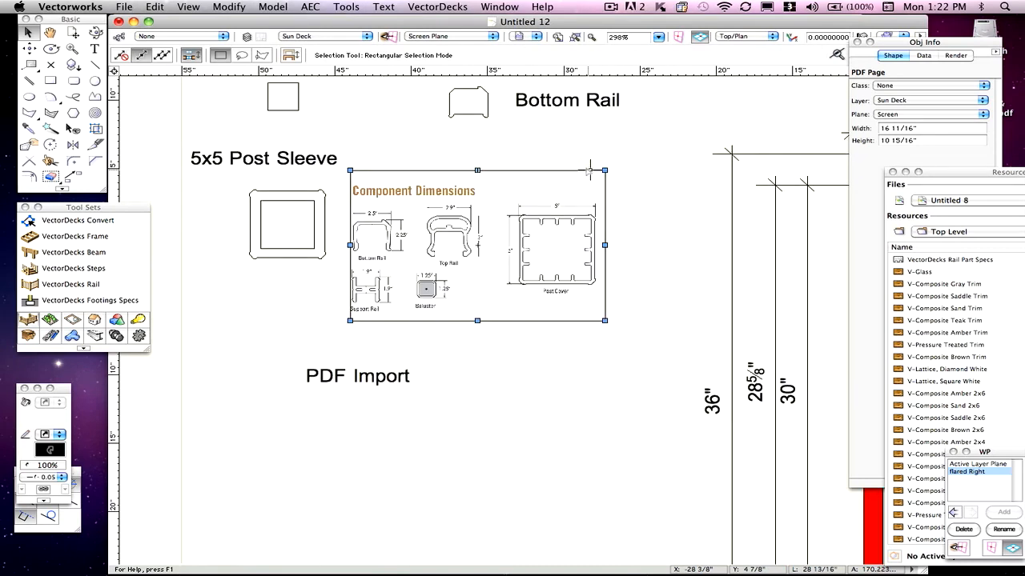
left_click(50, 33)
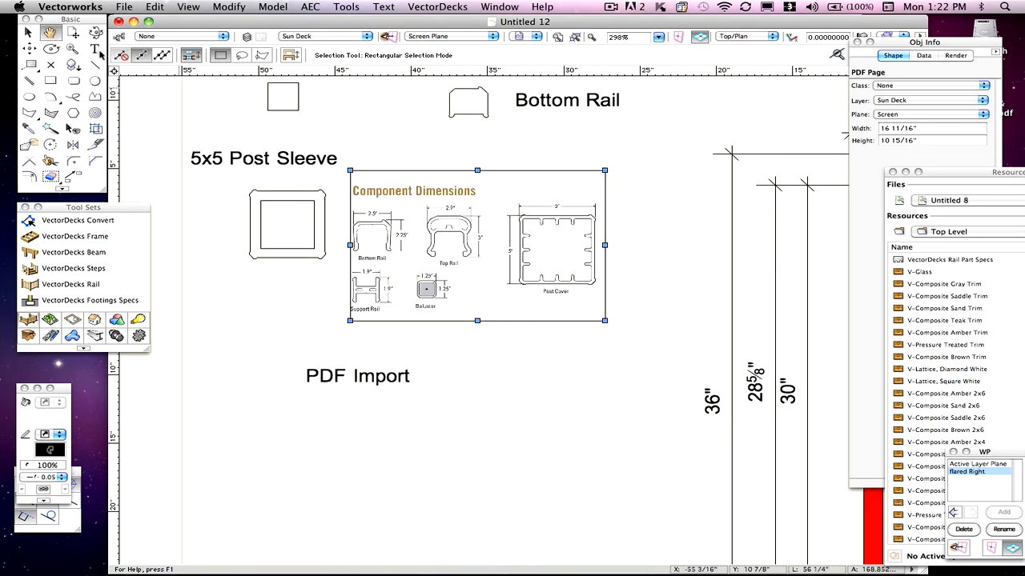
left_click_drag(456, 165, 419, 318)
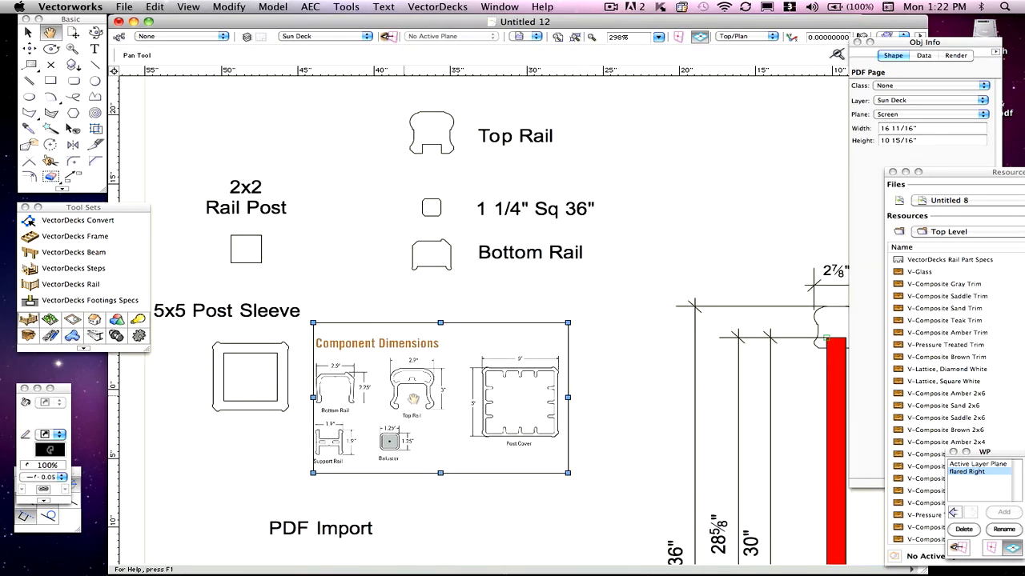
scroll(413, 398, "up", 2)
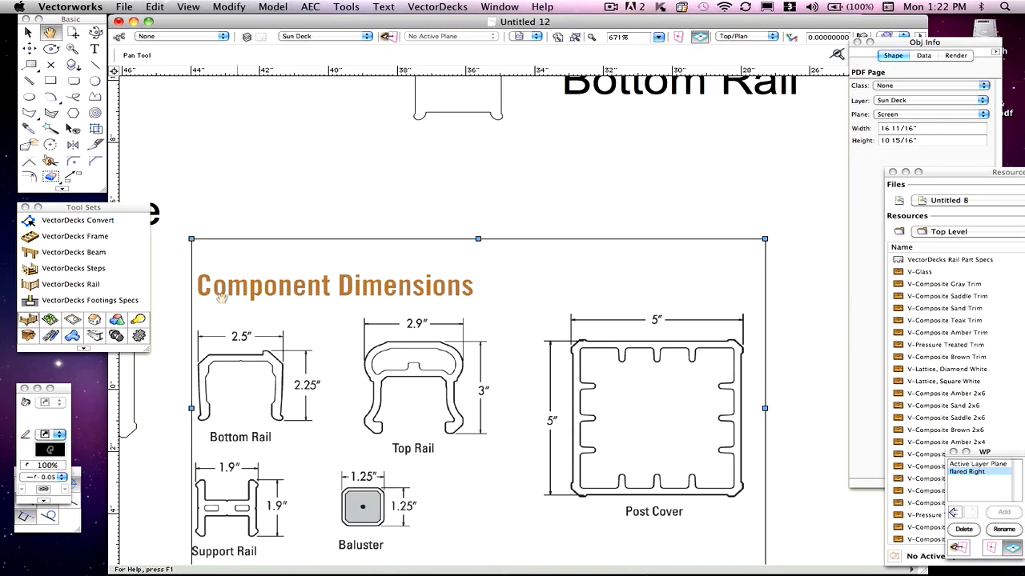
key("x")
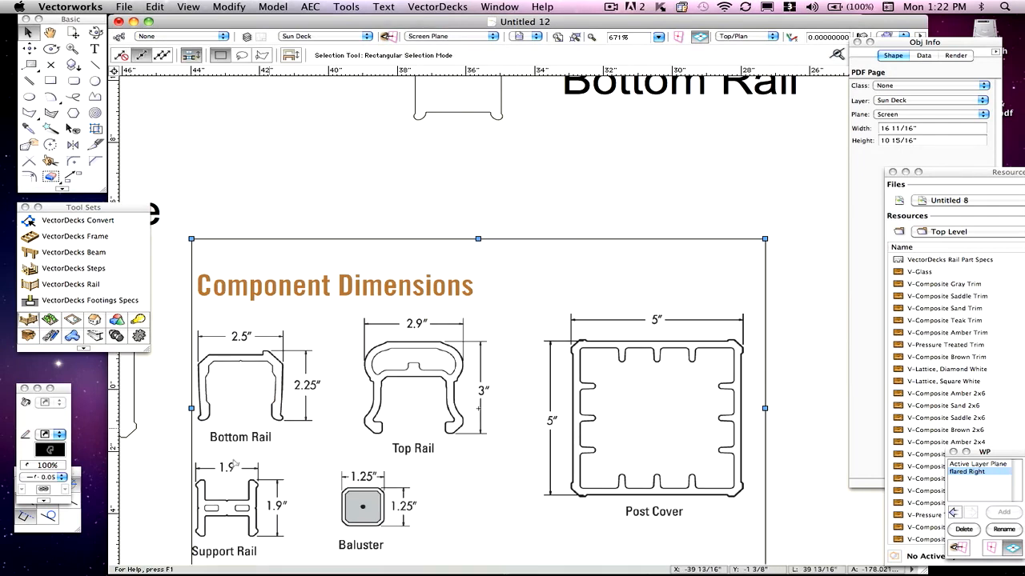
scroll(489, 190, "down", 3)
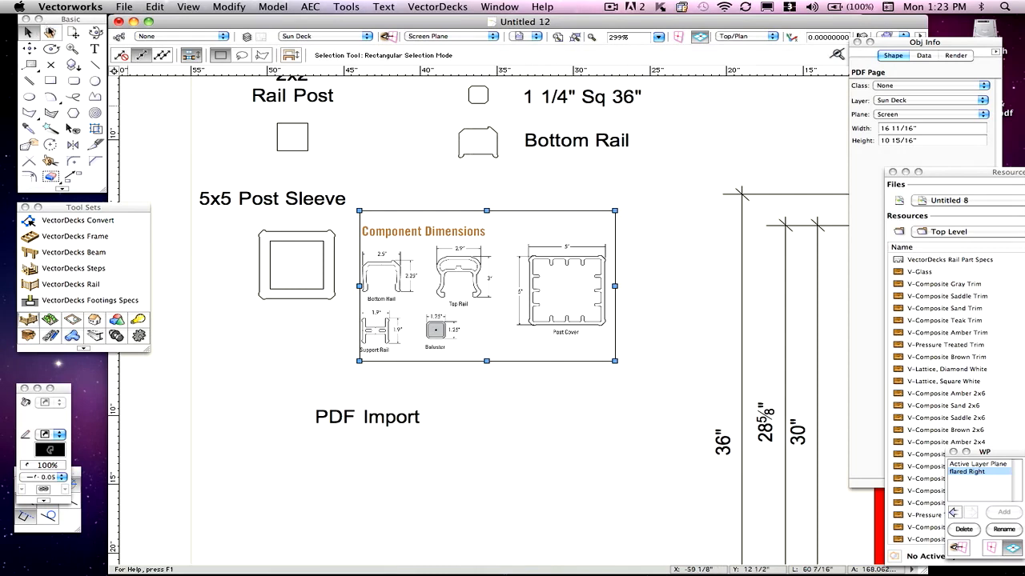
Step: Move the 5x5 post sleeve section above the 2x2 Rail Post label and try placing the Bottom Rail section over its PDF drawing
key("h")
left_click_drag(462, 183, 435, 315)
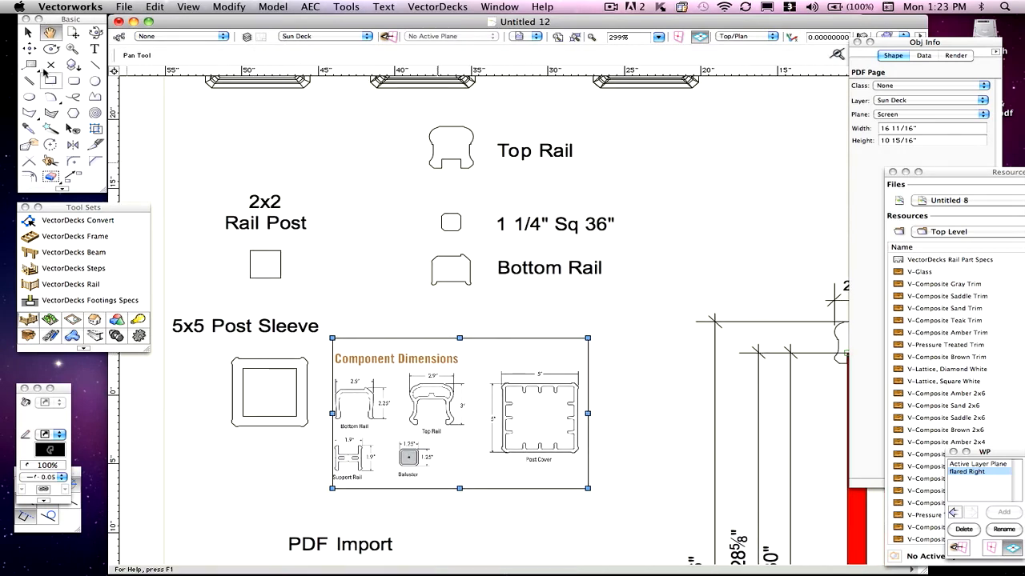
left_click(28, 32)
left_click(460, 139)
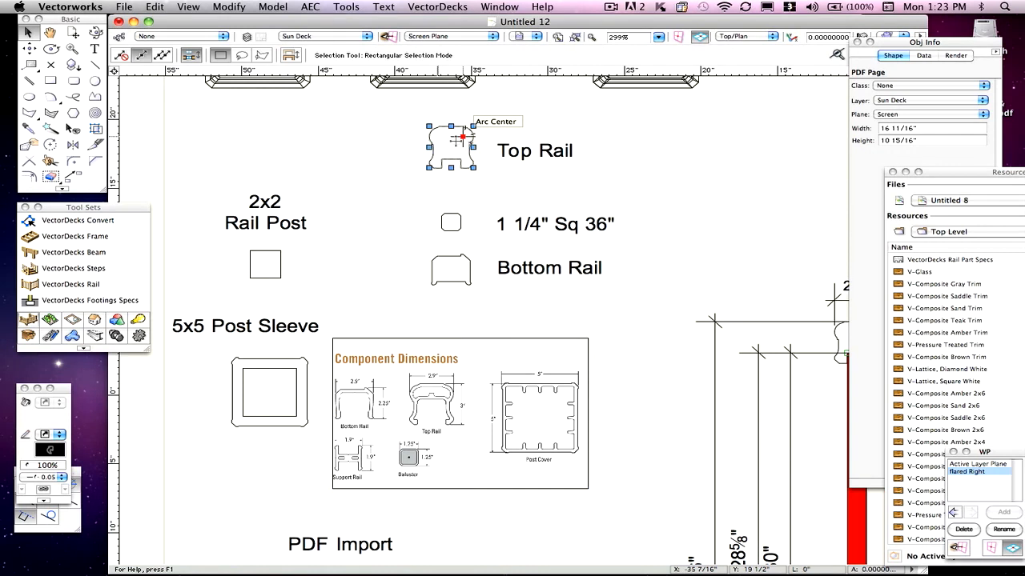
left_click_drag(462, 139, 437, 149)
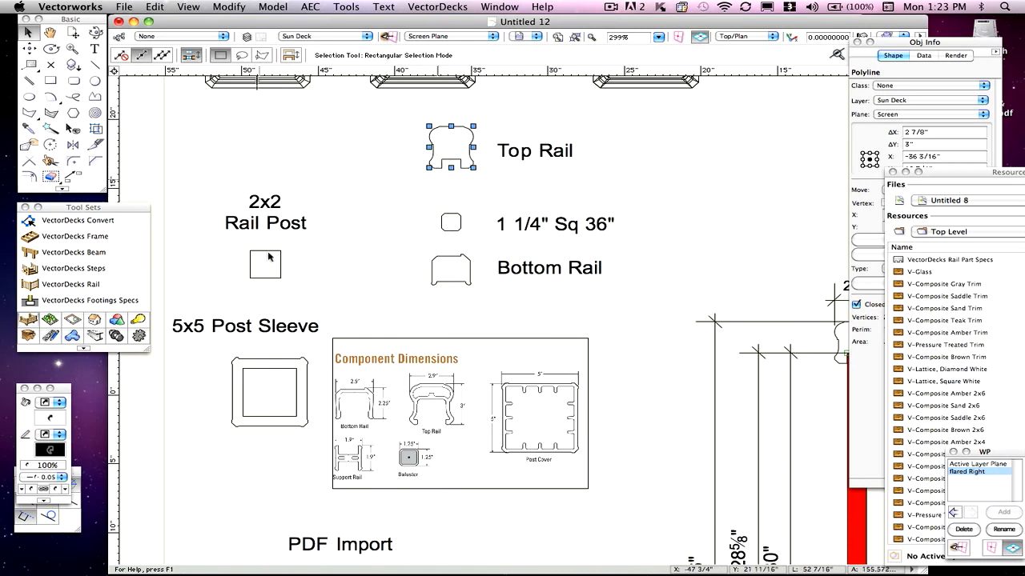
left_click_drag(269, 358, 257, 115)
left_click(444, 274)
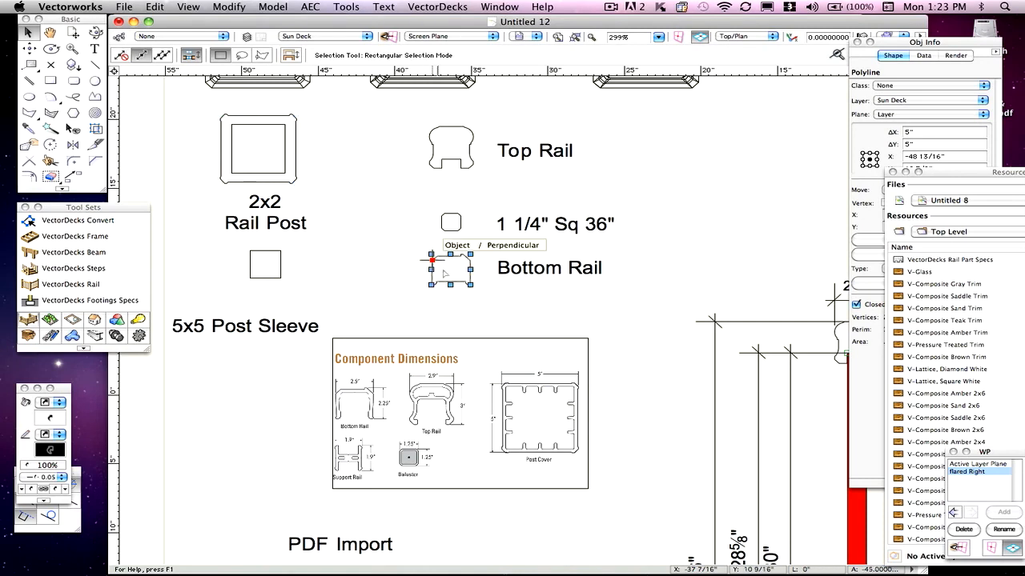
mouse_move(444, 273)
left_mouse_down()
mouse_move(360, 390)
mouse_move(334, 446)
mouse_move(333, 396)
mouse_move(374, 370)
left_mouse_up()
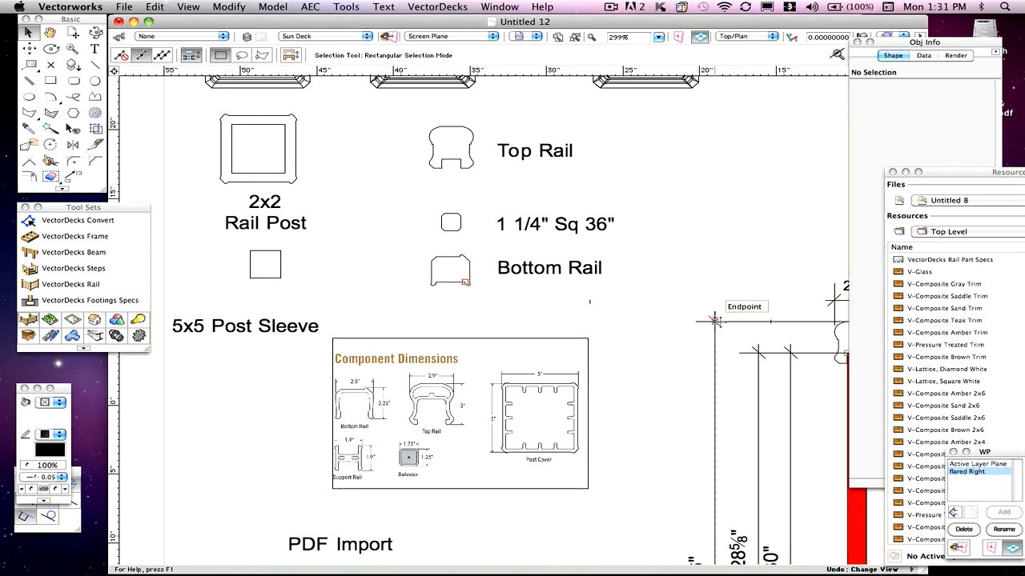
Step: Examine the height, baluster and bottom rail dimensions of the 36" and 42" rail elevations above the deck surface, with the selection cleared
key("super+4")
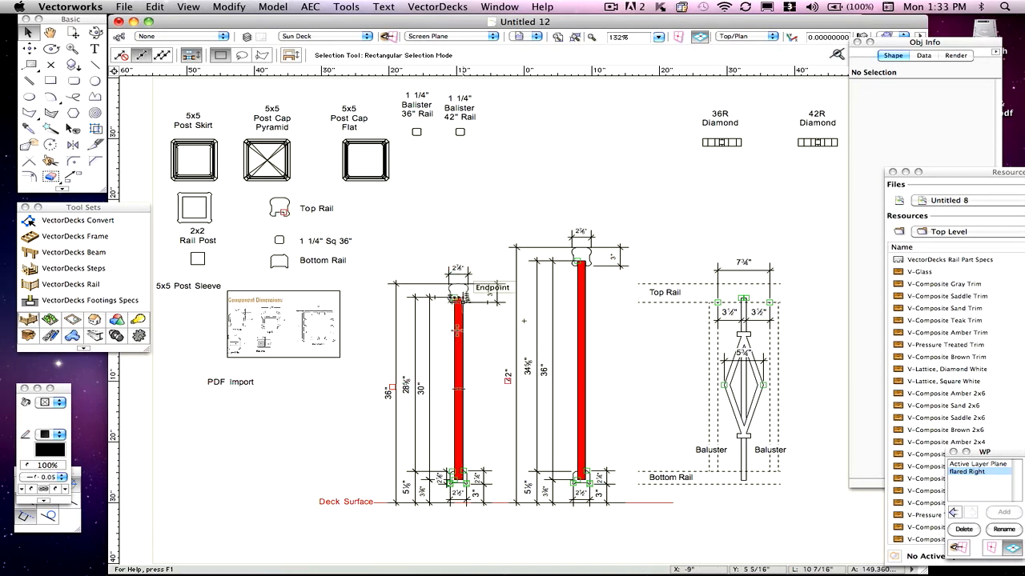
scroll(436, 520, "up", 2)
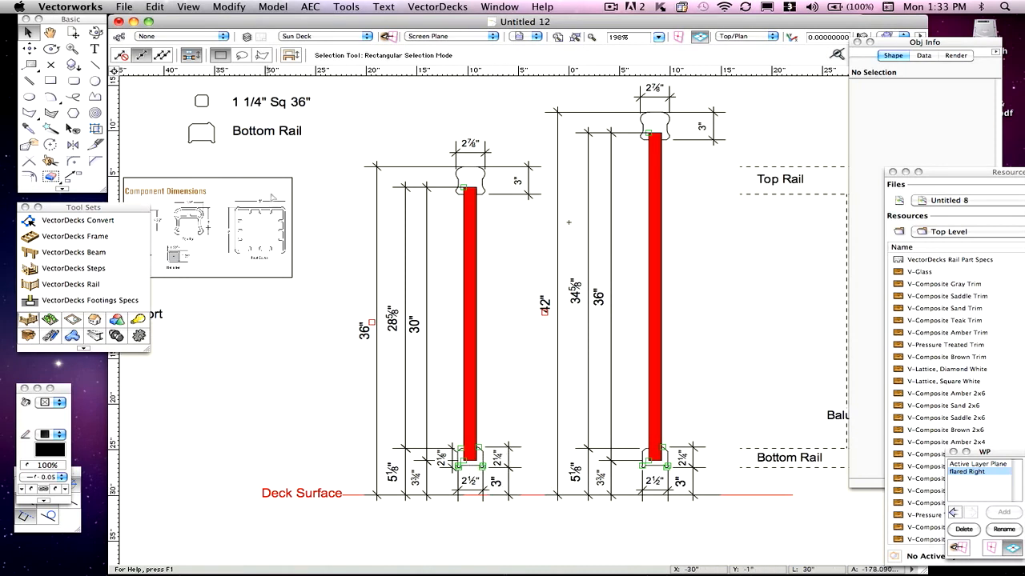
scroll(454, 228, "down", 1)
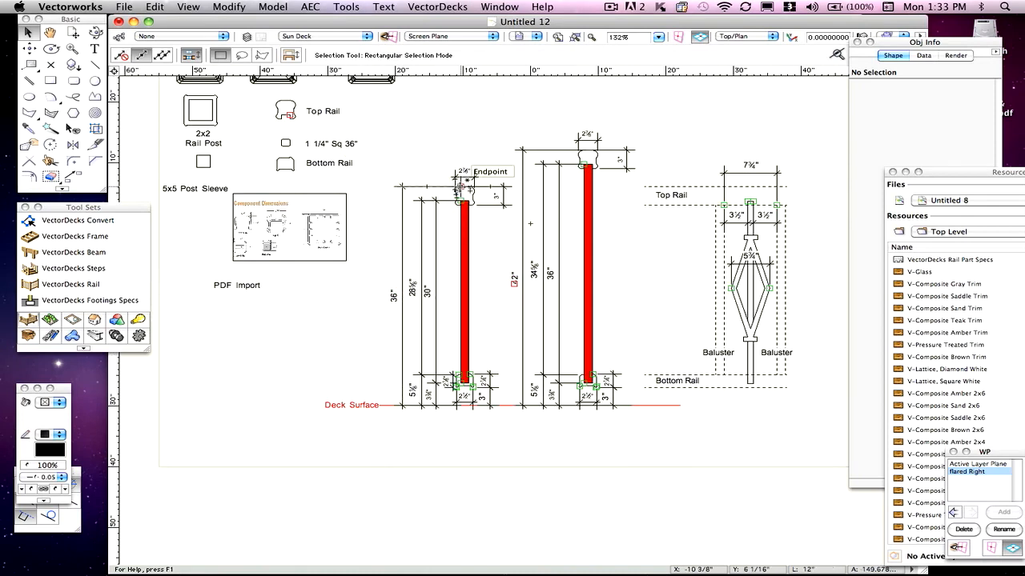
left_click(465, 250)
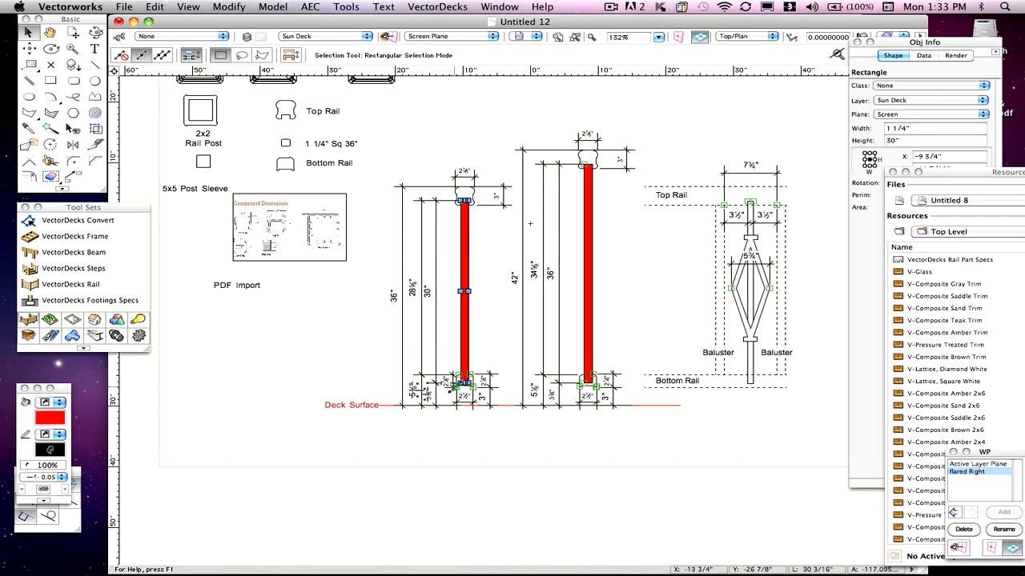
scroll(455, 386, "up", 3)
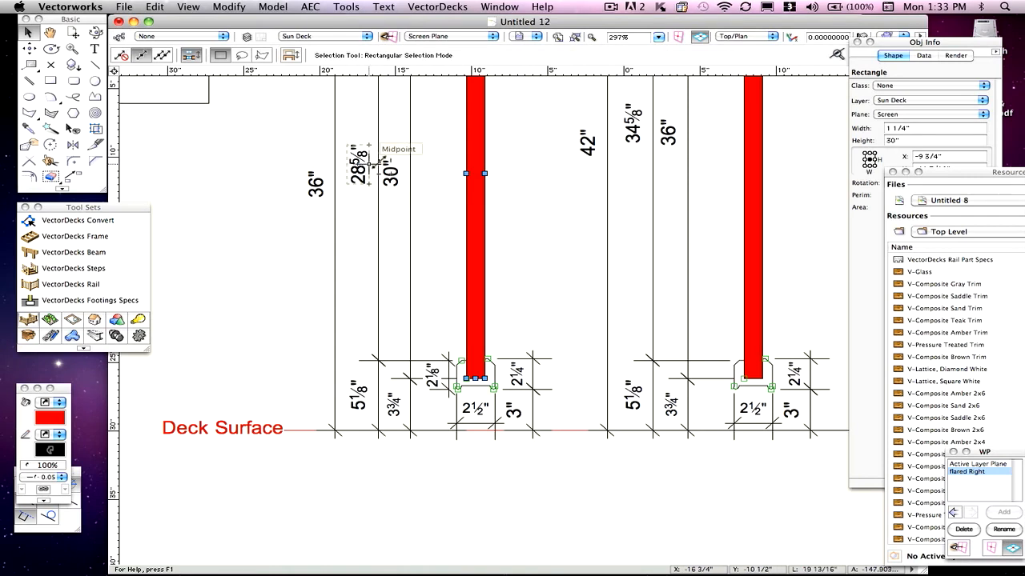
scroll(560, 277, "down", 1)
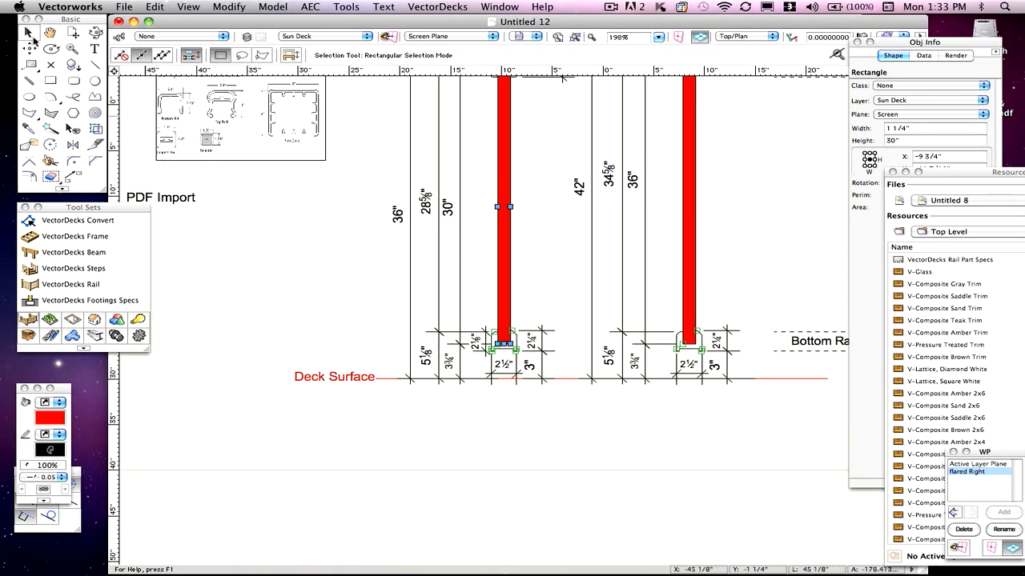
left_click(536, 251)
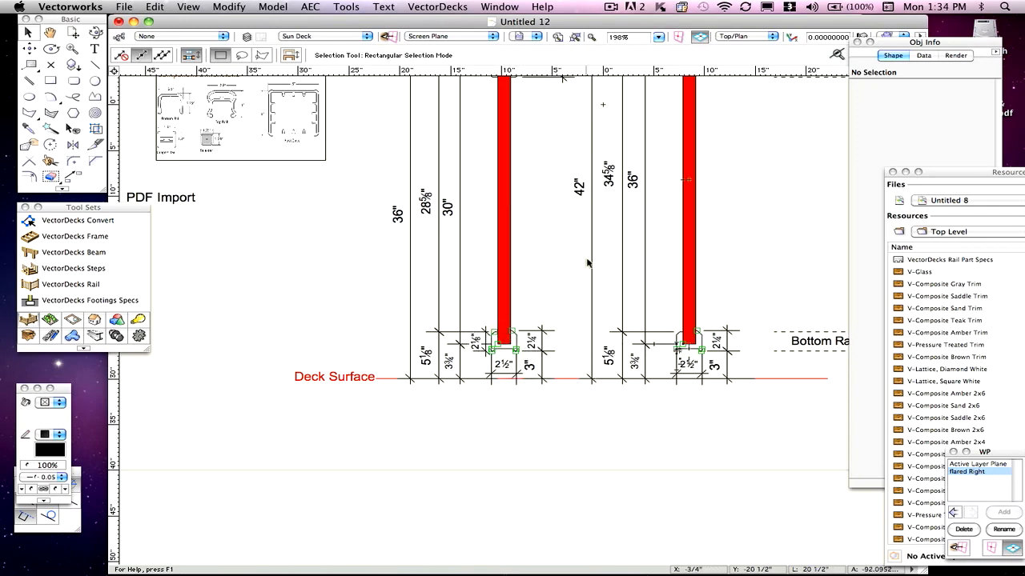
scroll(586, 263, "down", 2)
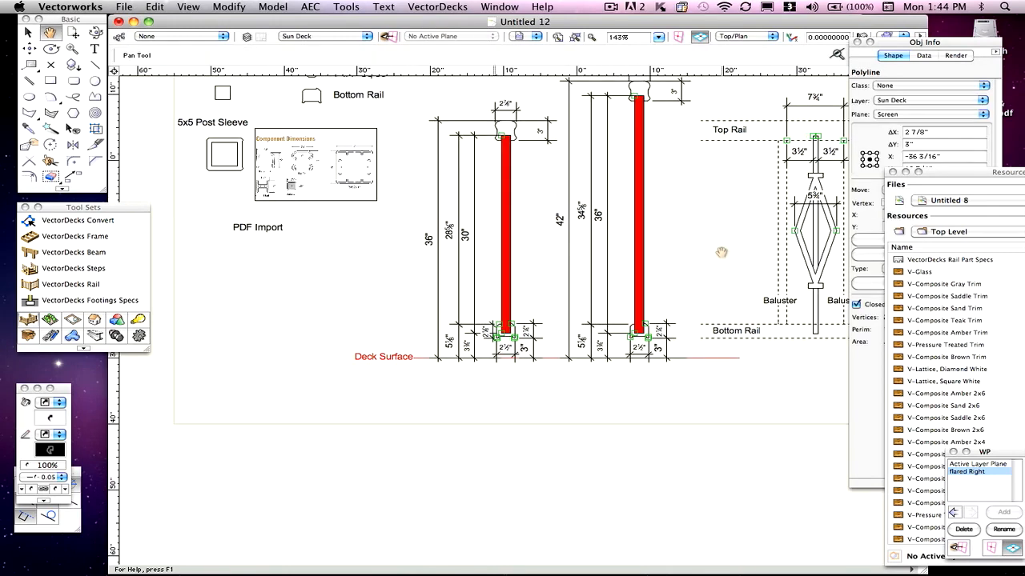
key("super+4")
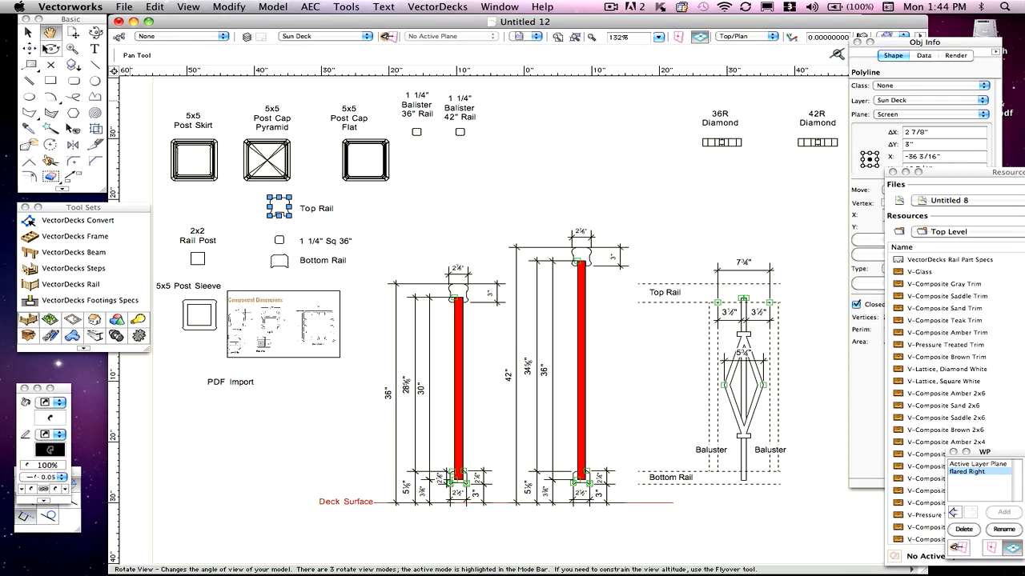
left_click(28, 33)
left_click(381, 230)
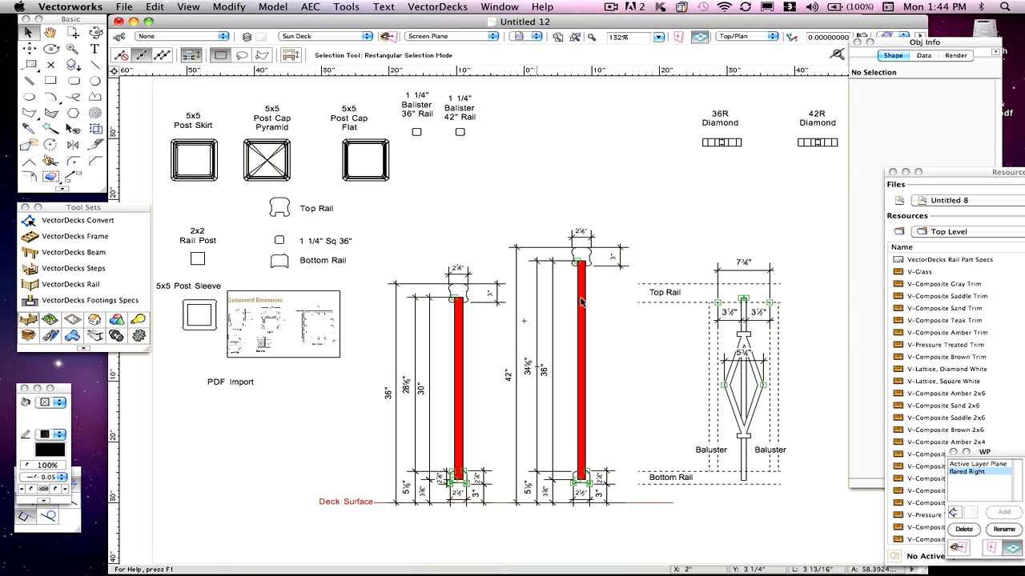